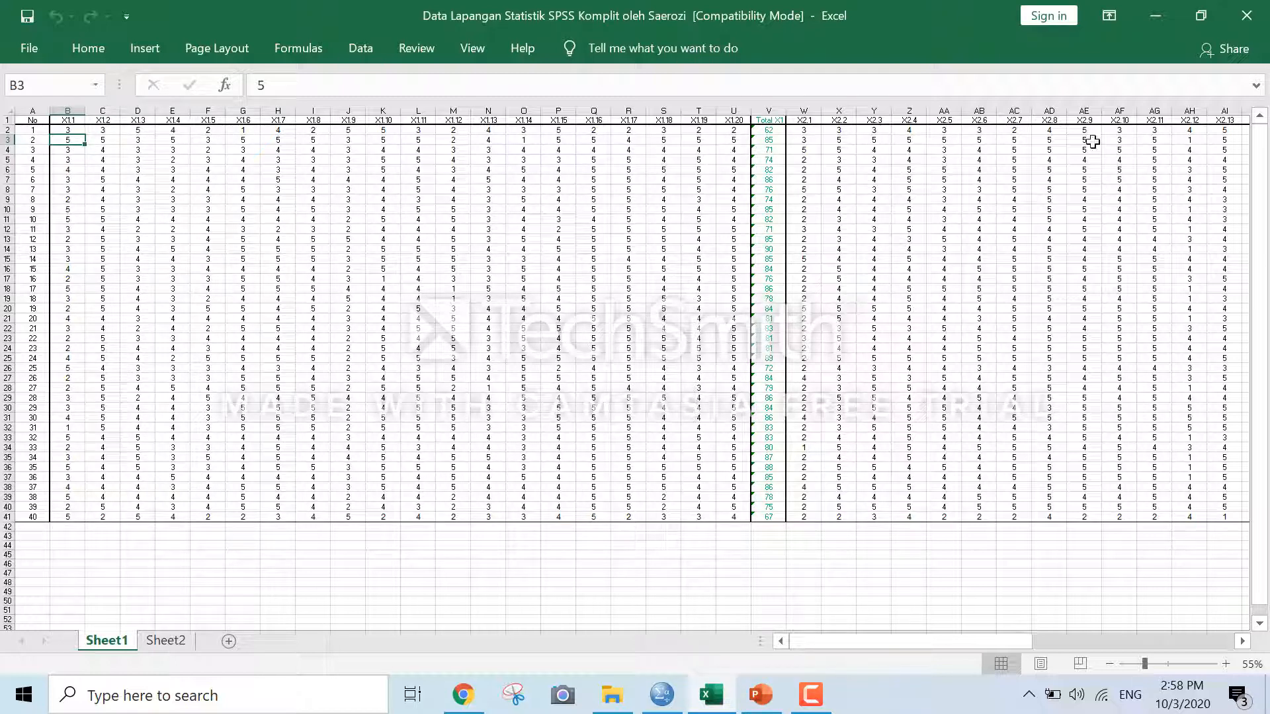
Switch to SPSS Statistics and import Sheet1 of the "Data Lapangan Statistik SPSS Komplit" Excel workbook, reading variable names from the first row
drag(998, 641, 792, 644)
click(662, 693)
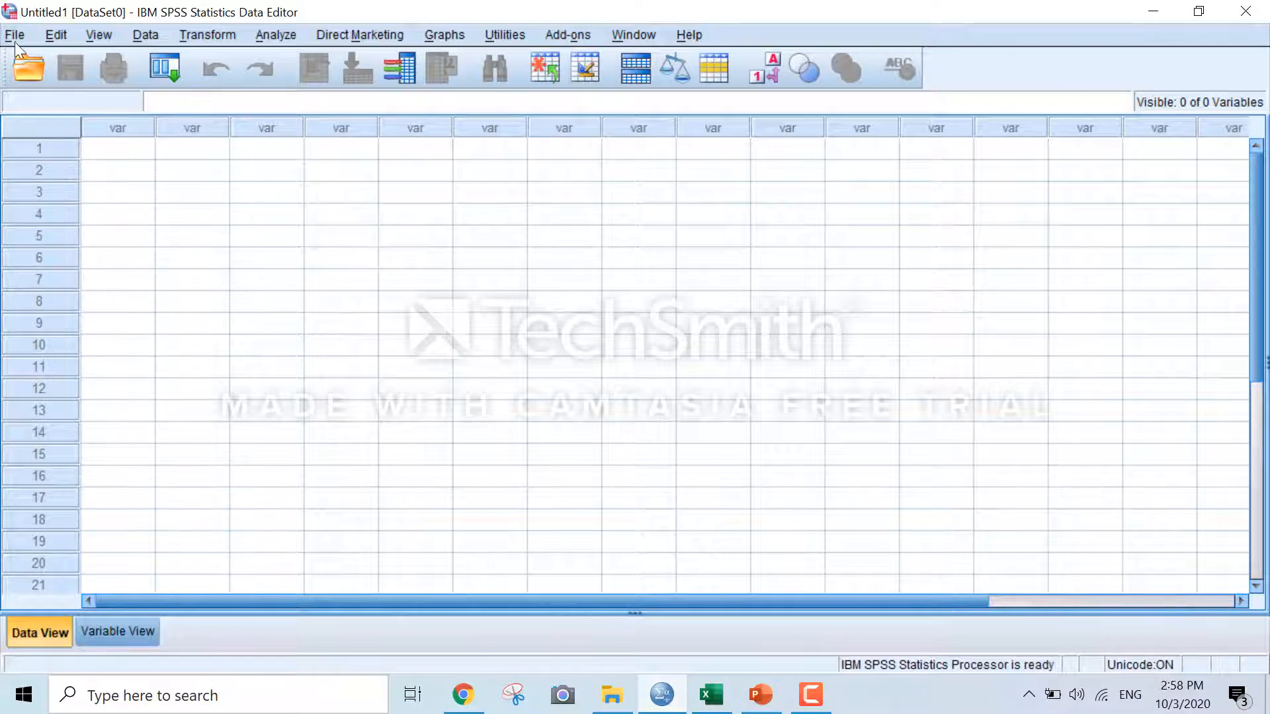
click(15, 37)
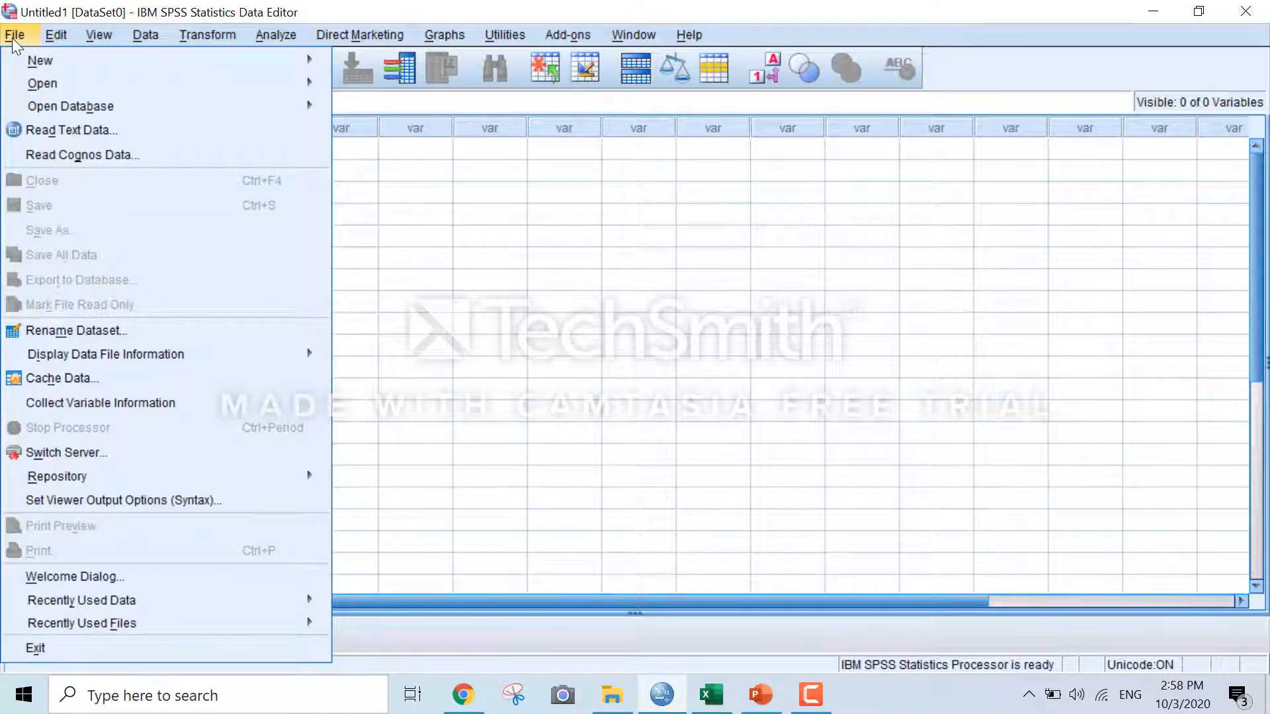
mouse_move(57, 87)
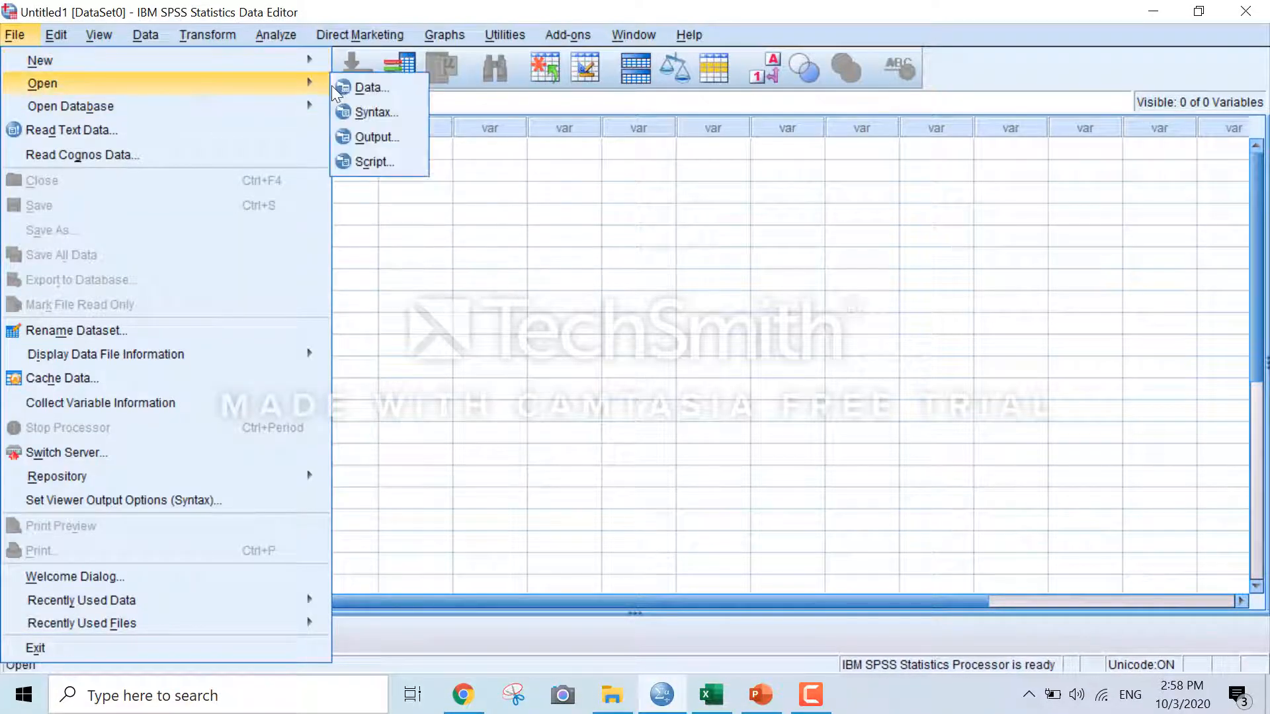
click(367, 82)
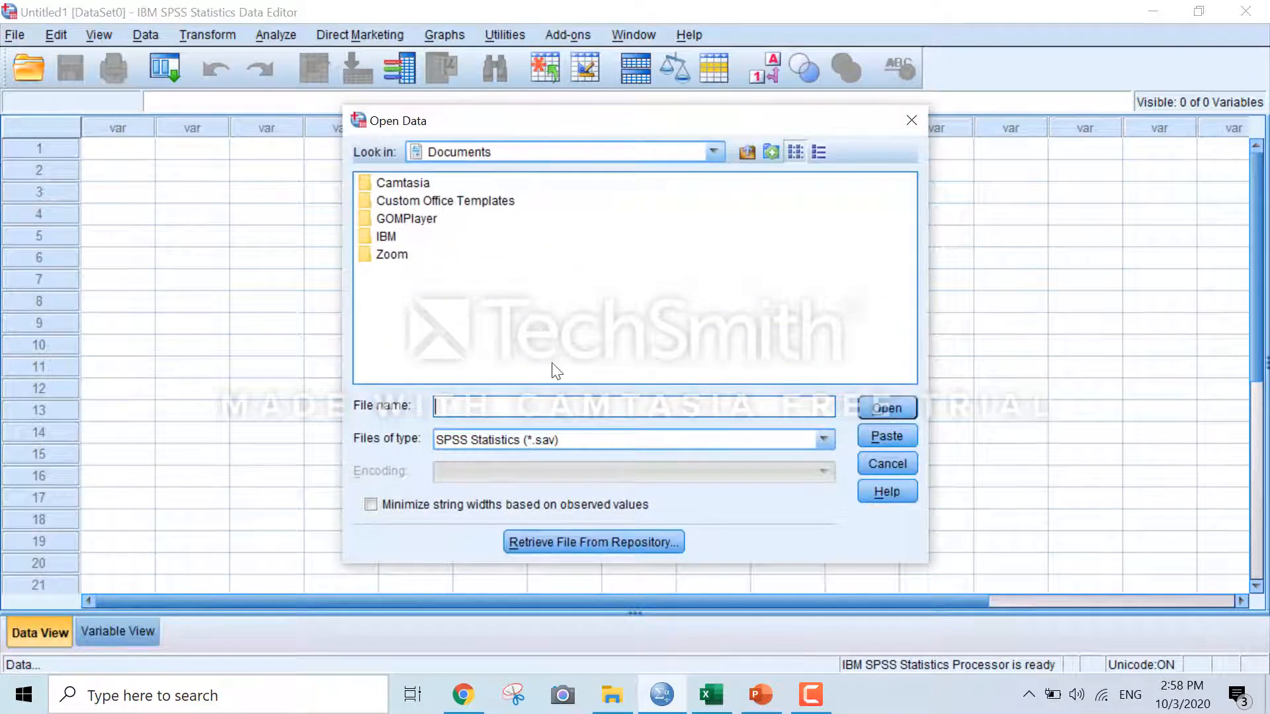
click(823, 439)
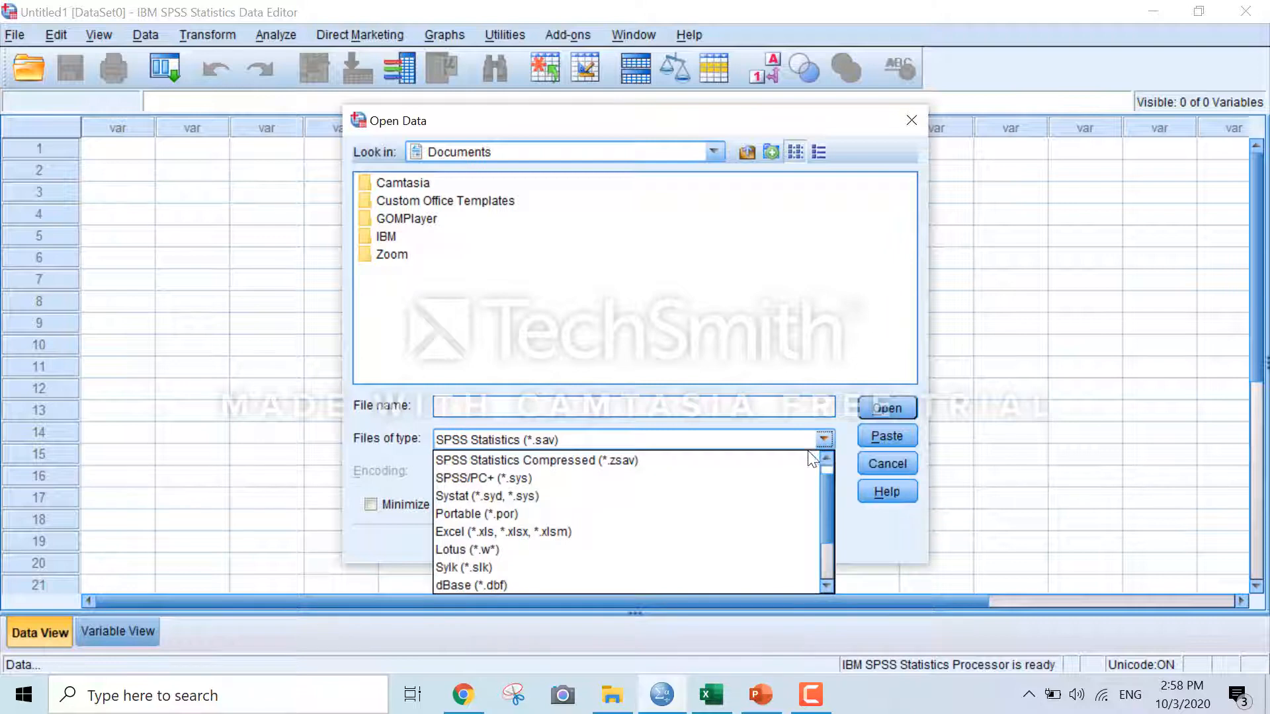
click(673, 531)
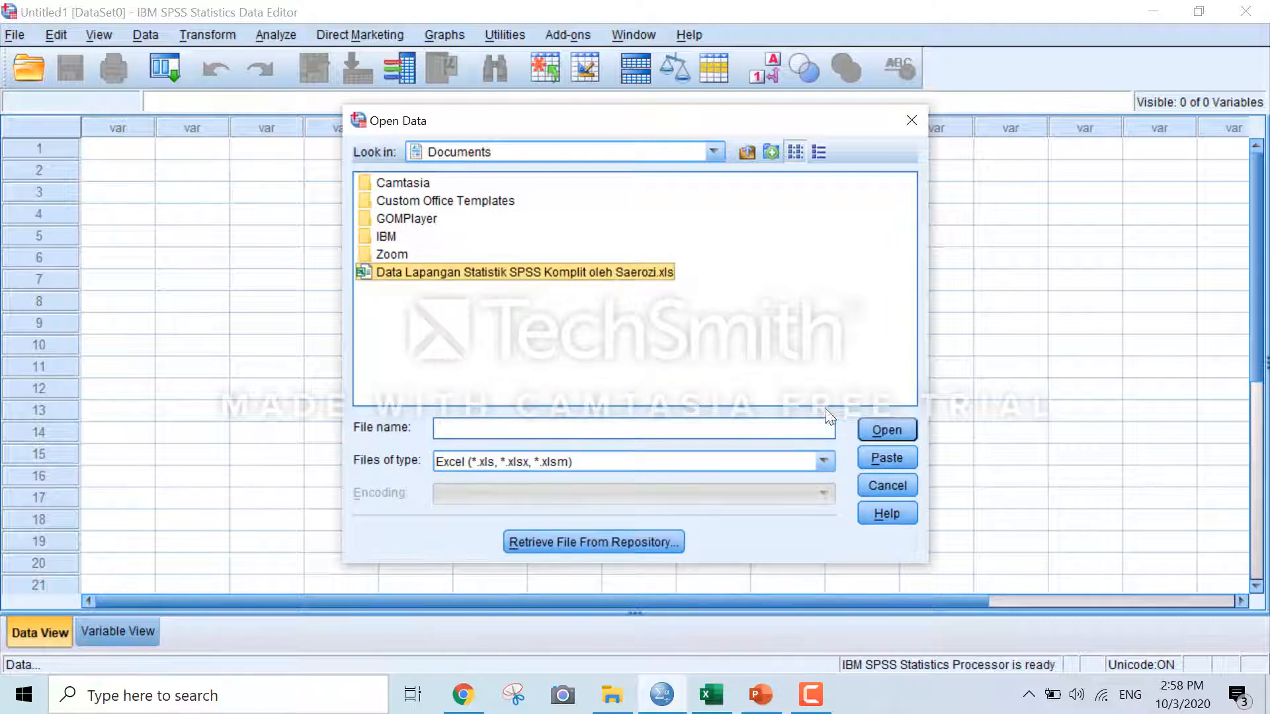
click(878, 429)
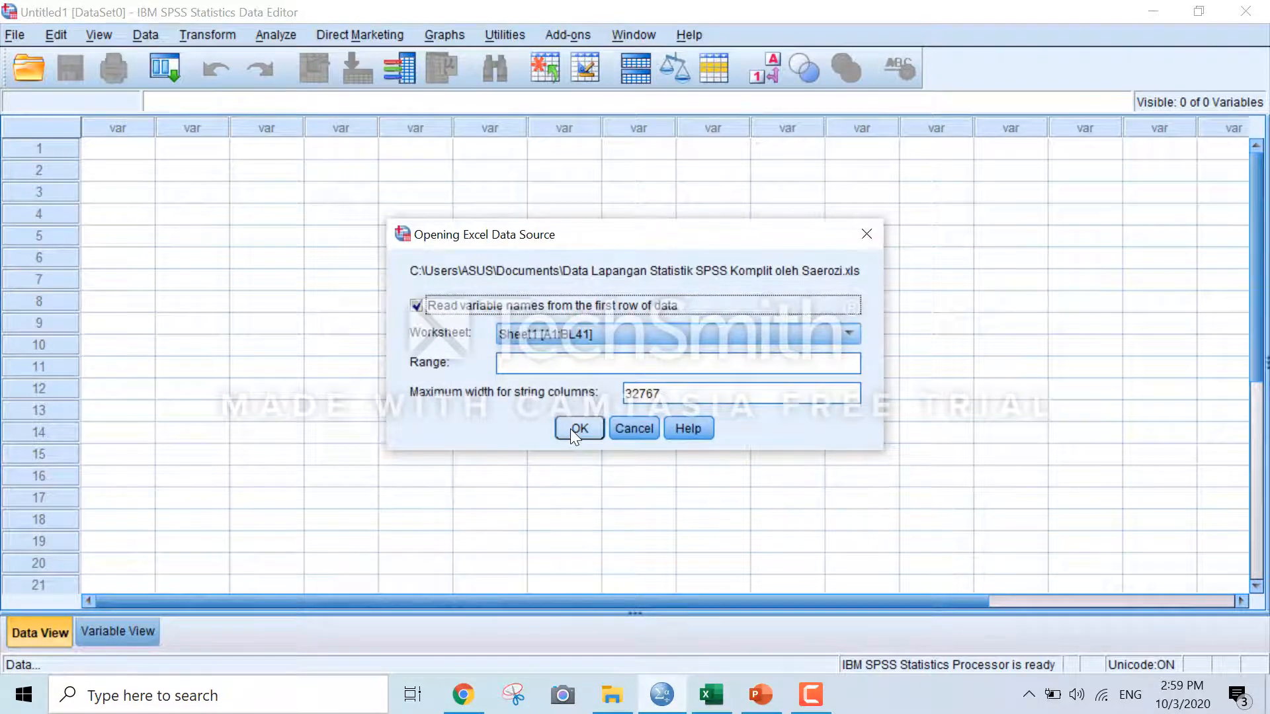
click(570, 429)
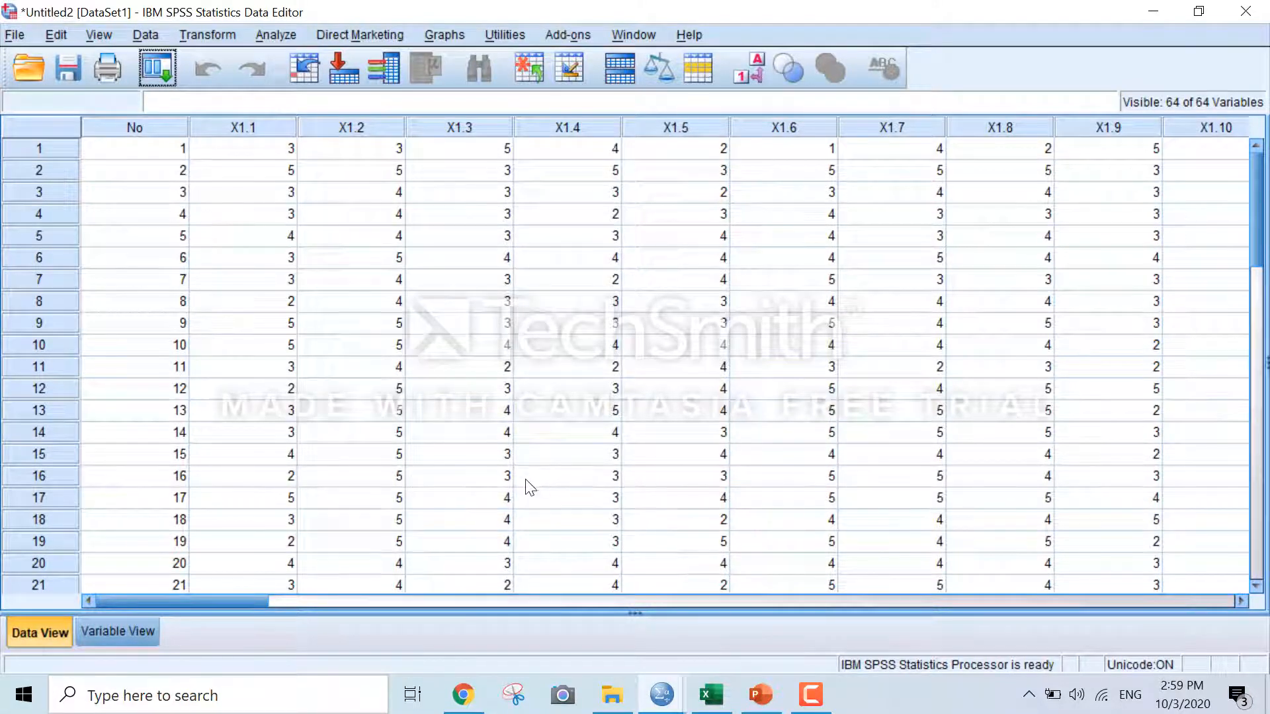
Delete the No variable from the variable definitions and return to the data grid
click(106, 634)
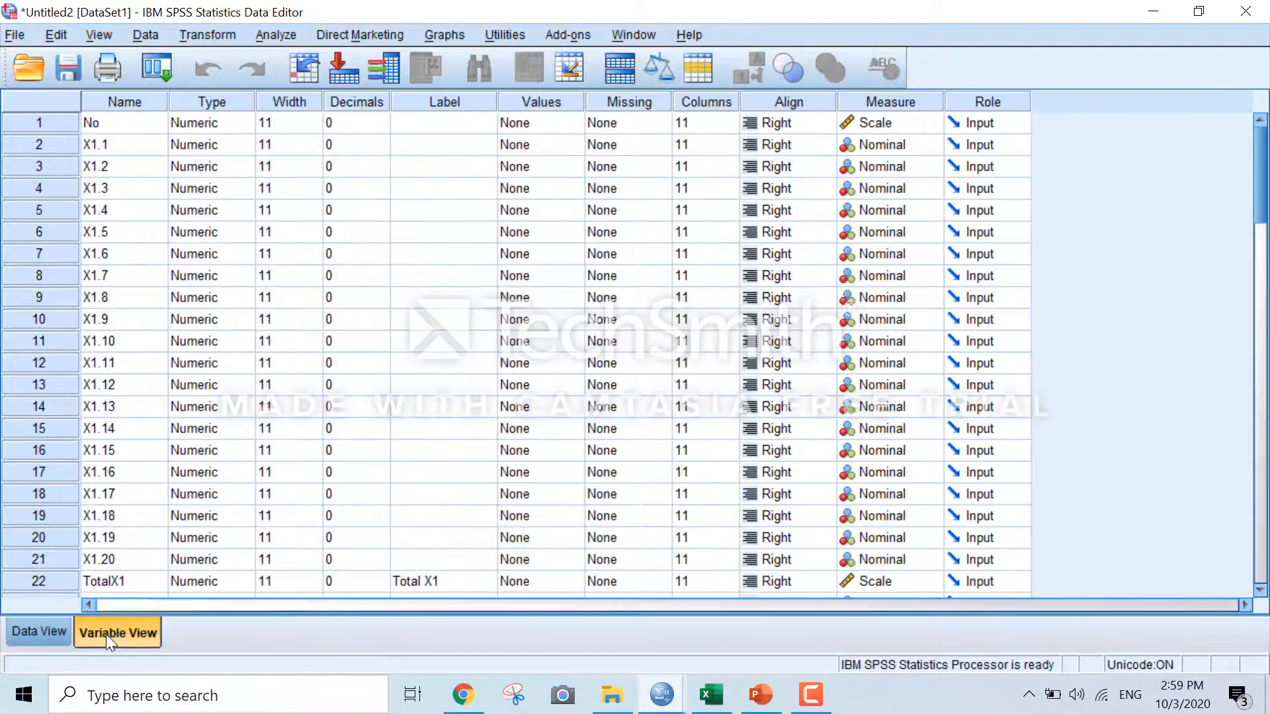
right_click(57, 120)
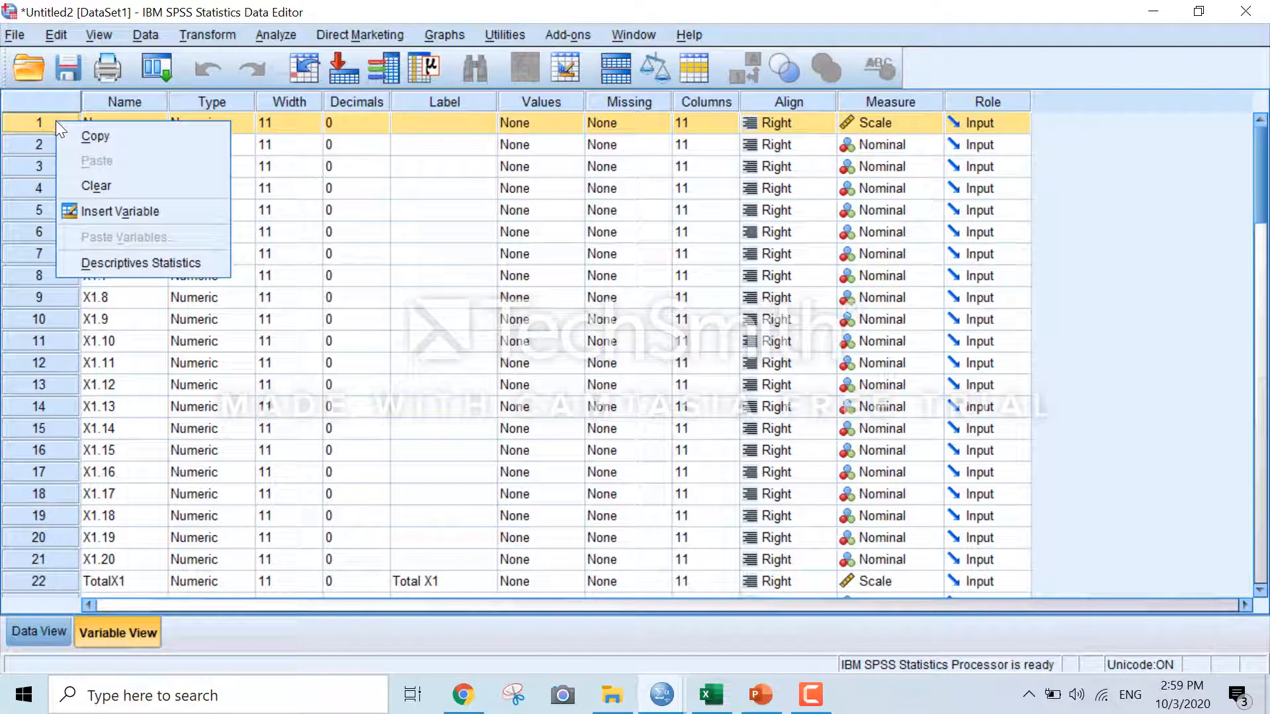
click(102, 185)
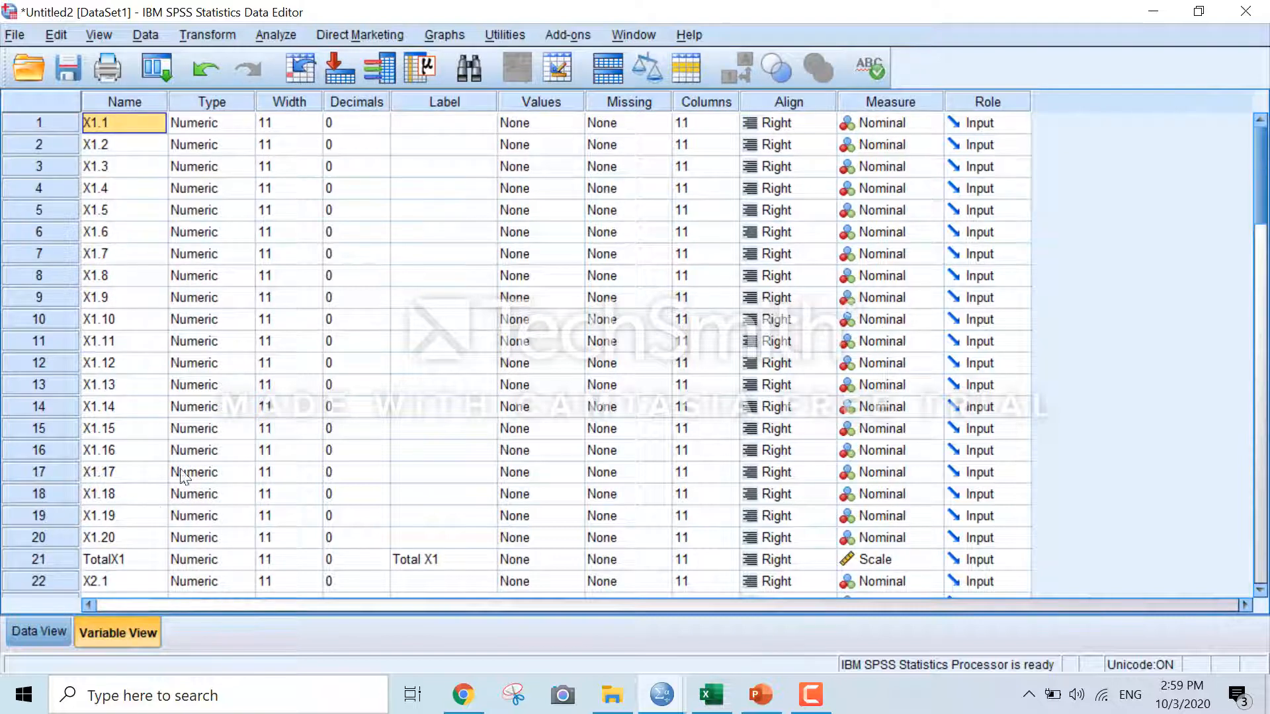
scroll(114, 463, down, 4)
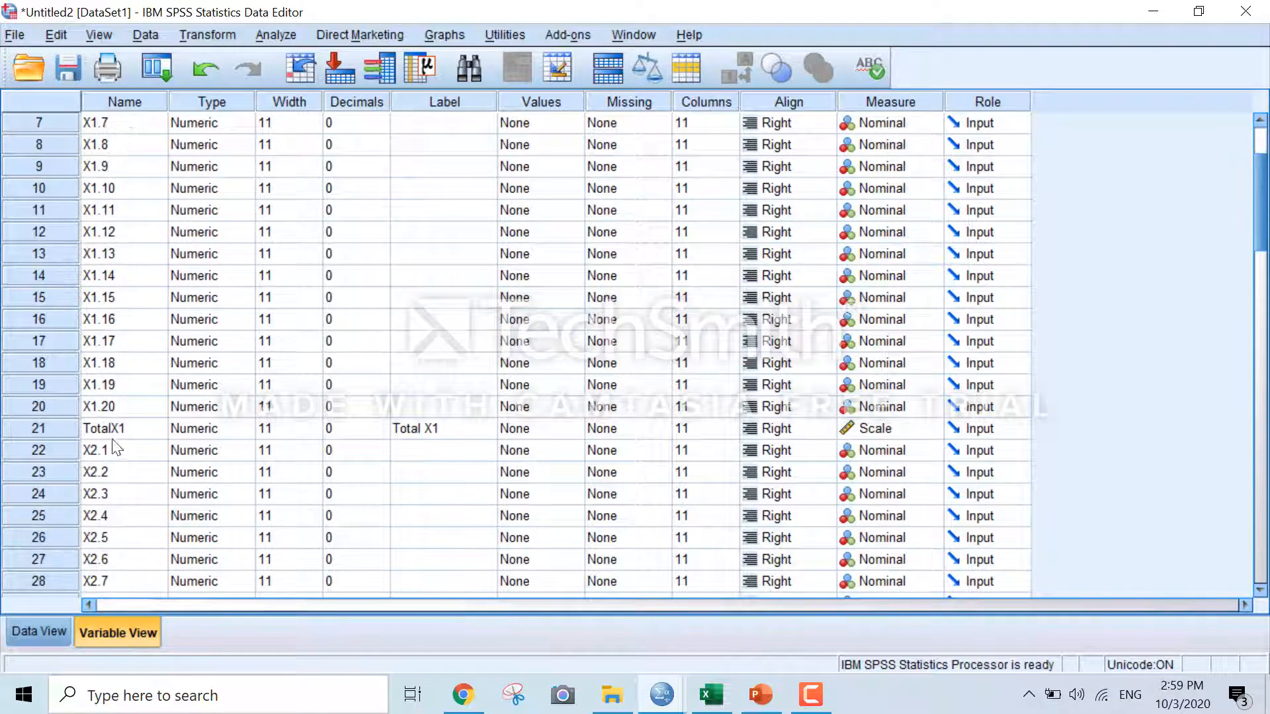
scroll(122, 450, down, 12)
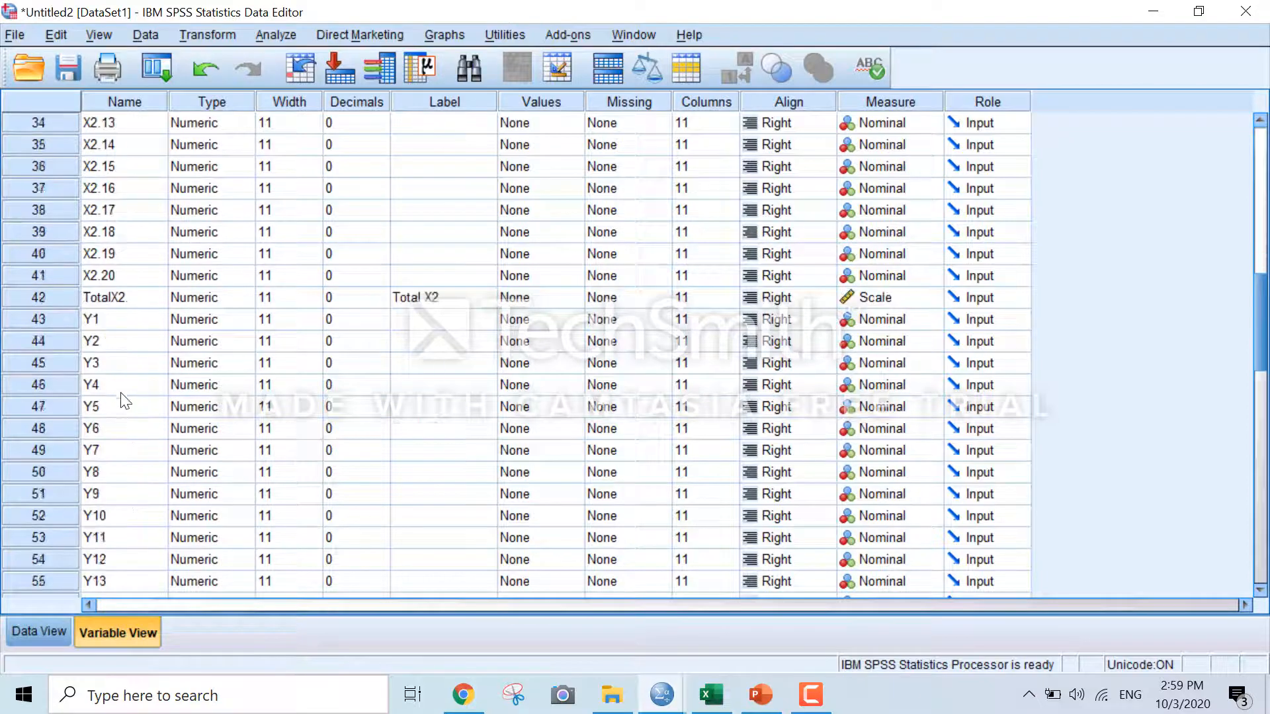
scroll(131, 476, up, 16)
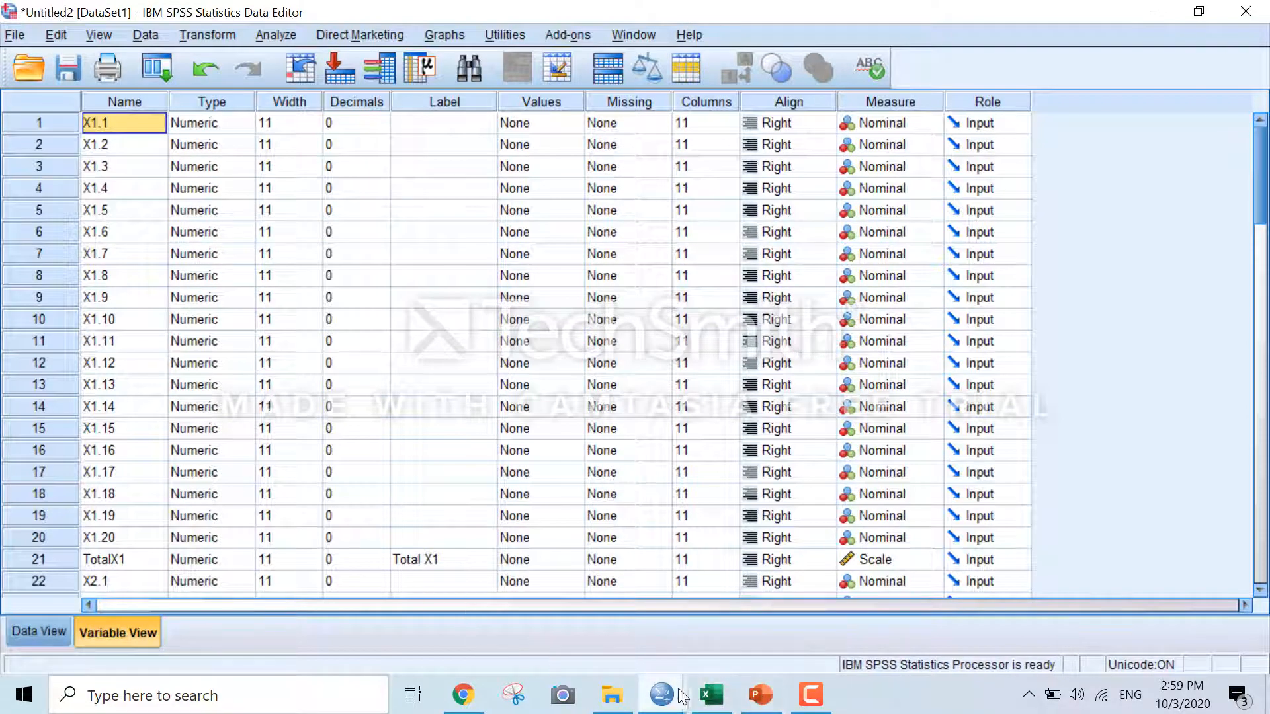
key(ctrl+t)
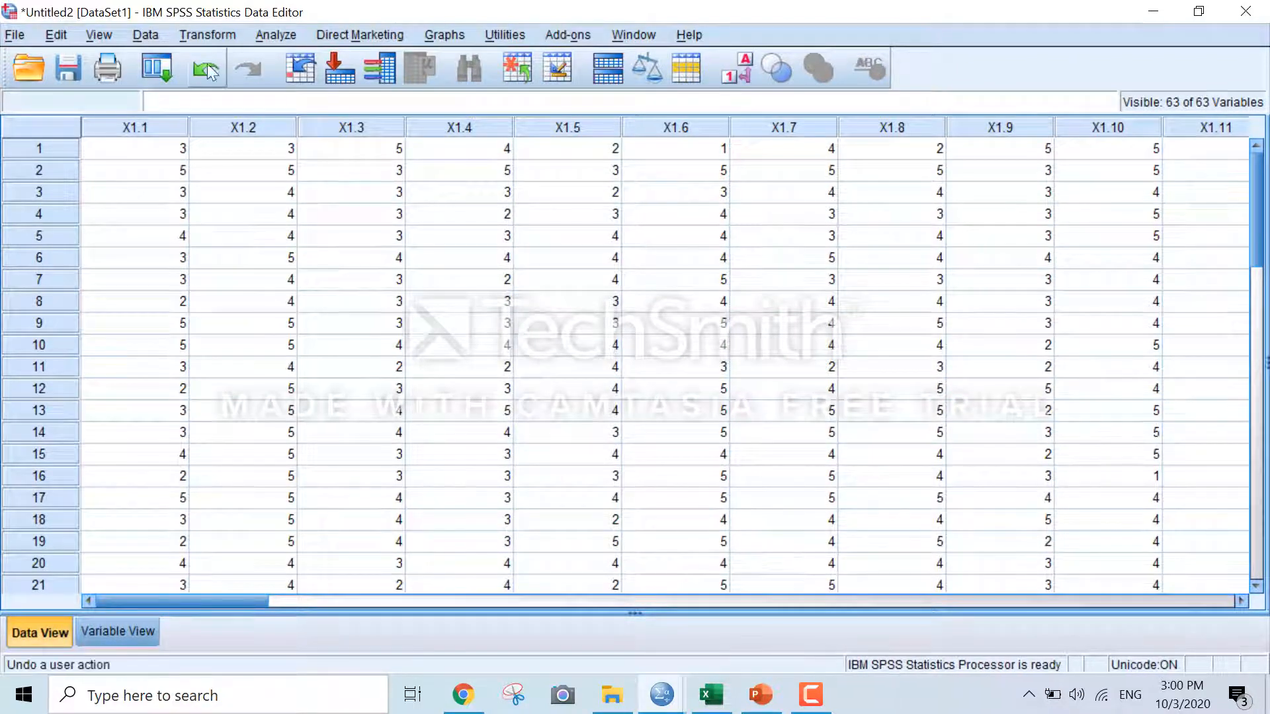
Set up a linear regression with Total X1 and Total X2 as the independent variables
click(266, 37)
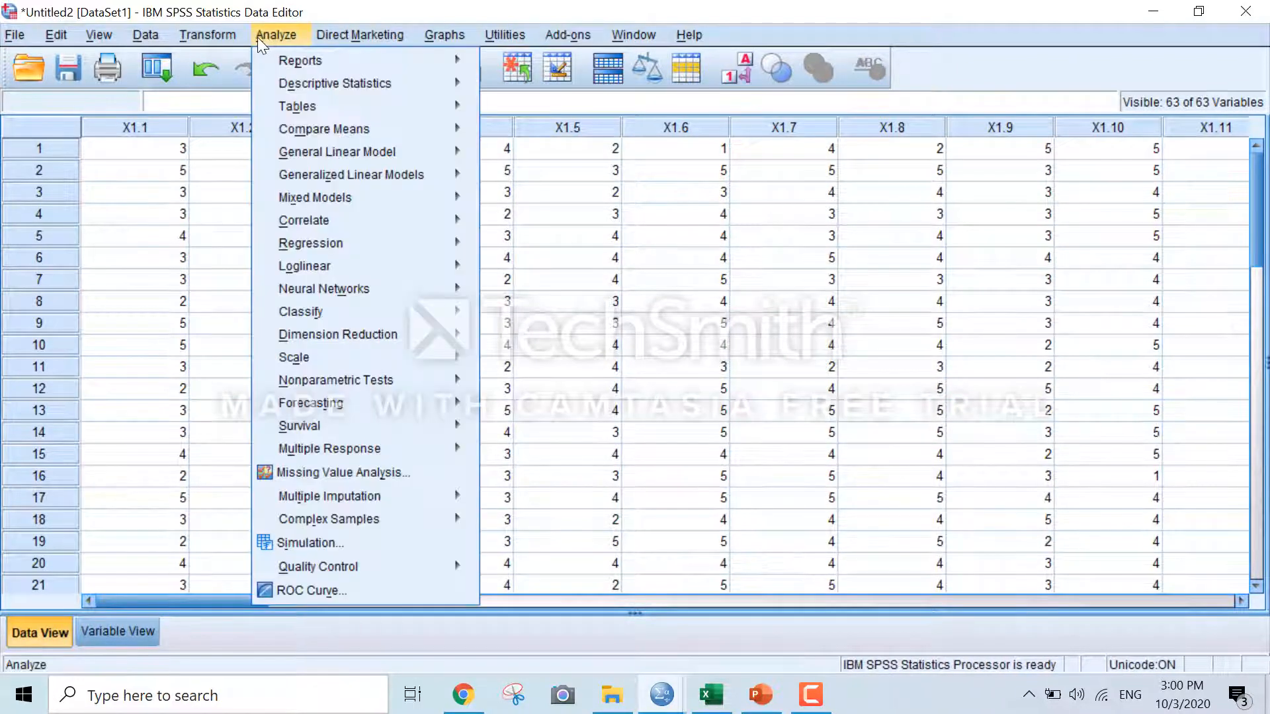
mouse_move(430, 245)
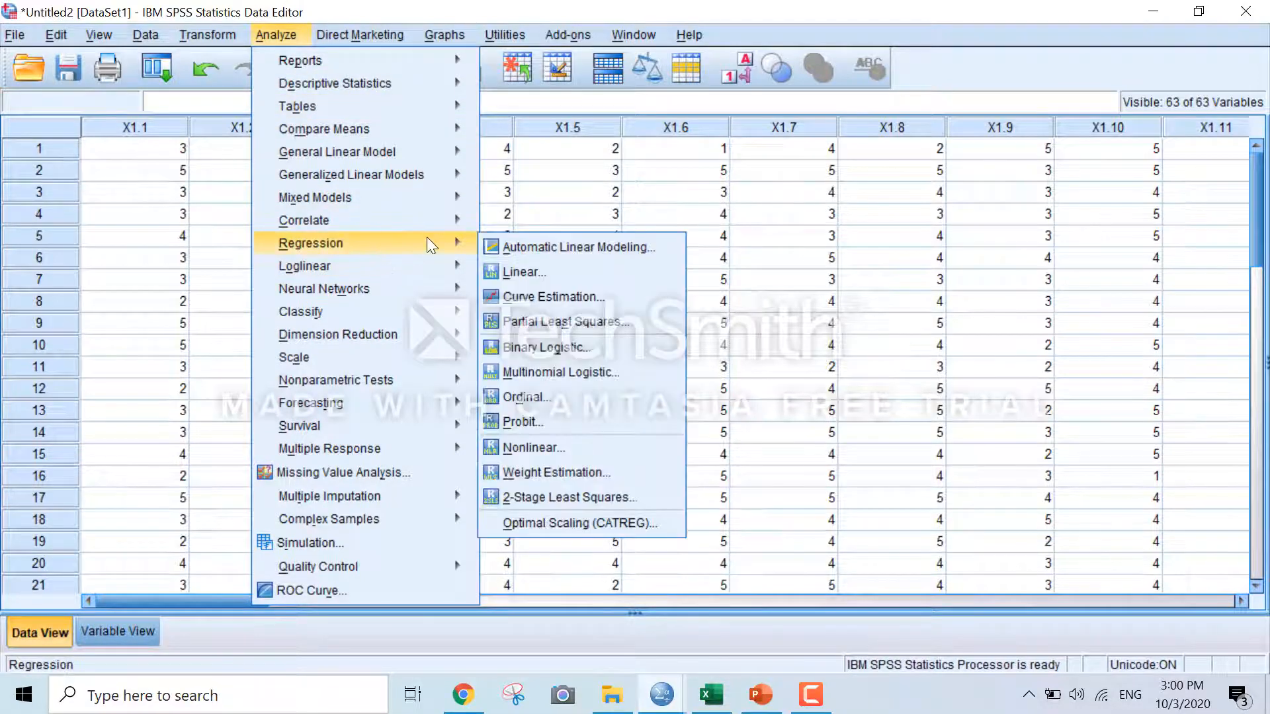
click(521, 273)
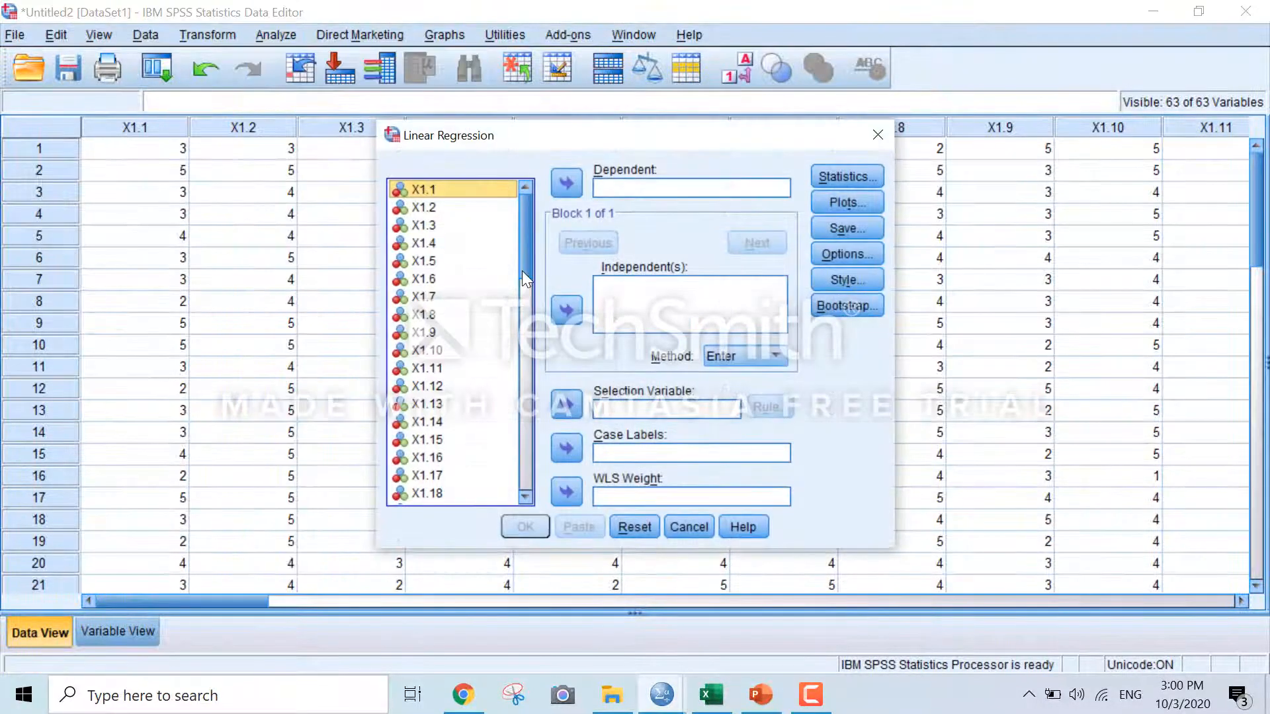
drag(527, 269, 527, 292)
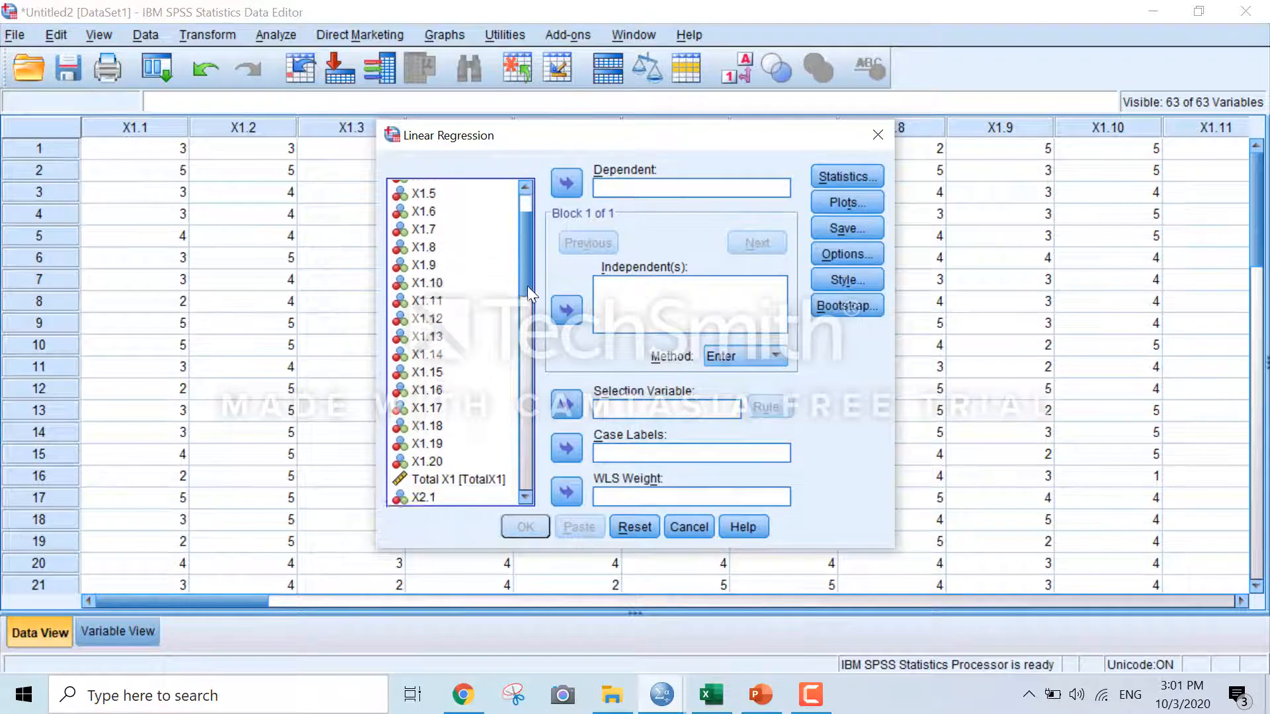
scroll(485, 313, down, 3)
click(484, 313)
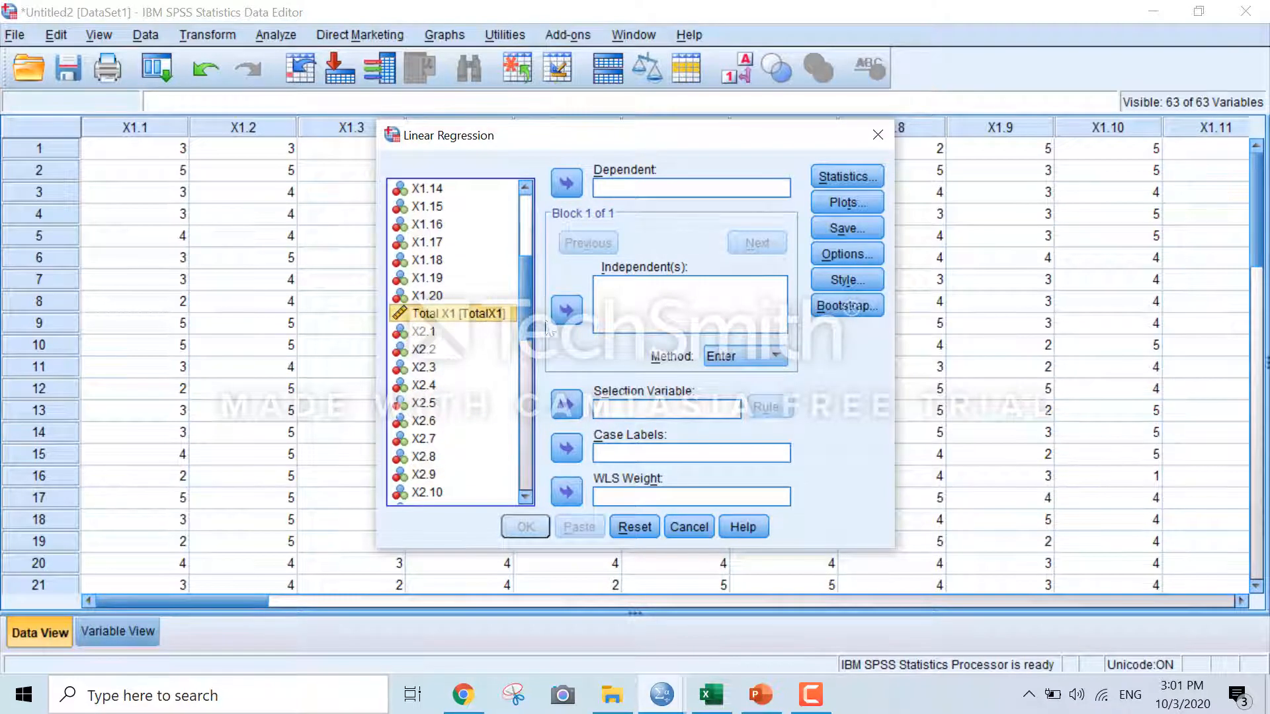
click(566, 309)
scroll(517, 324, down, 1)
scroll(518, 324, down, 5)
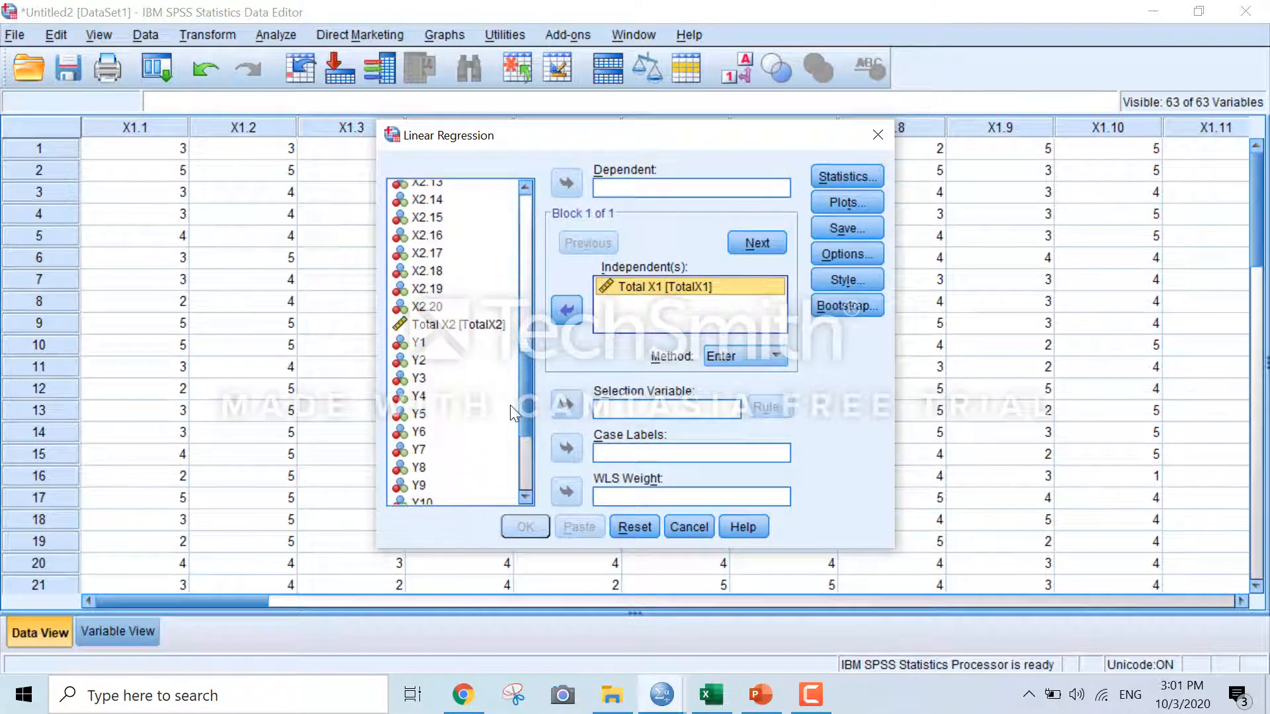
click(459, 328)
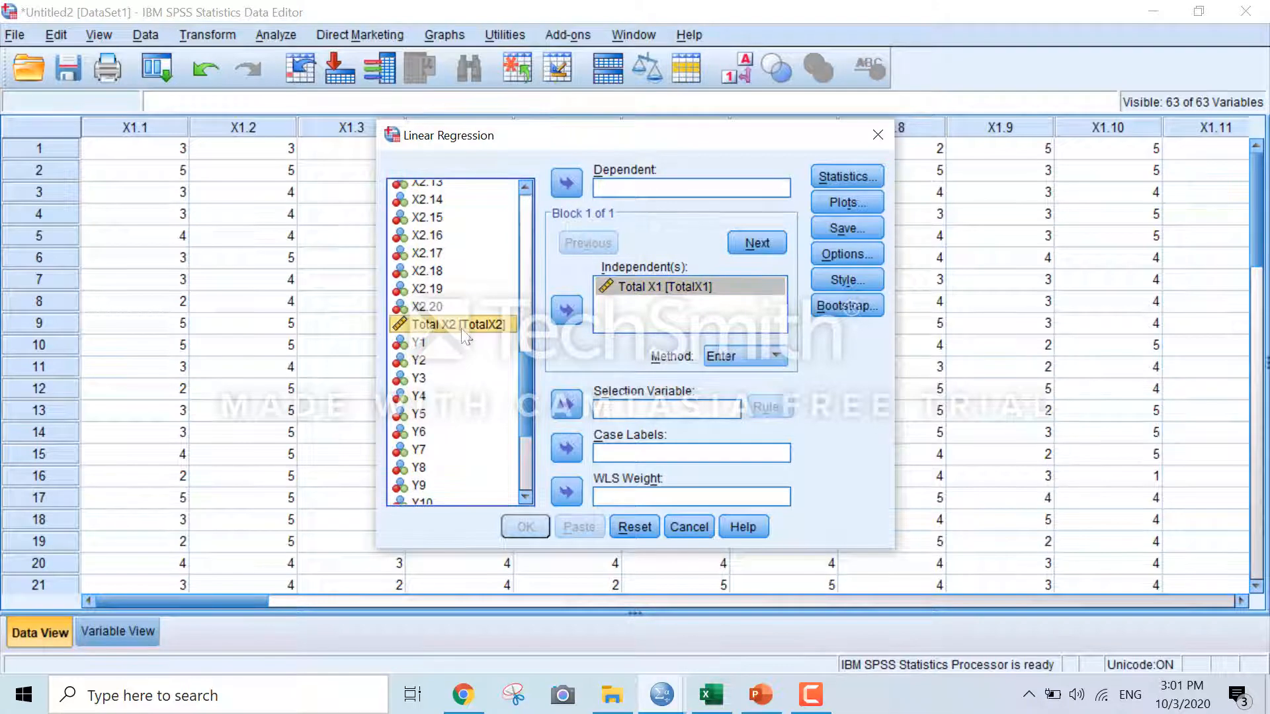
click(564, 311)
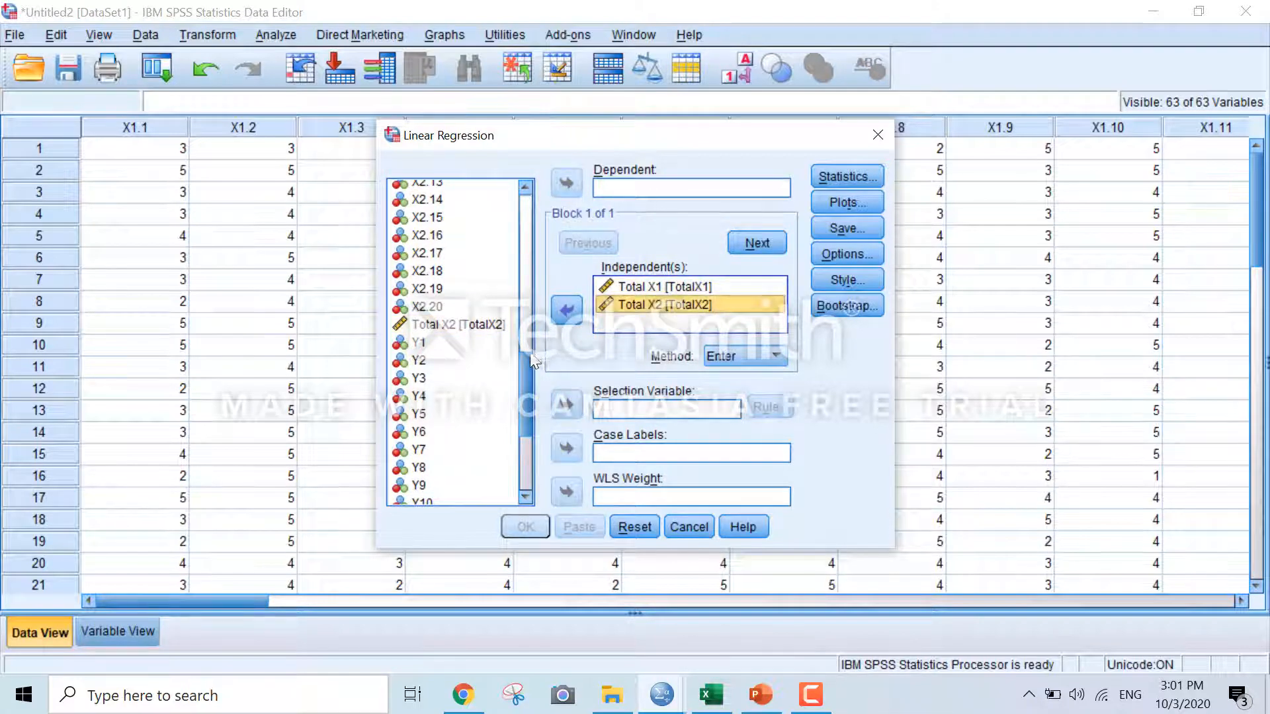
Assign Total Y as the dependent variable of the linear regression
drag(530, 346, 520, 447)
click(473, 501)
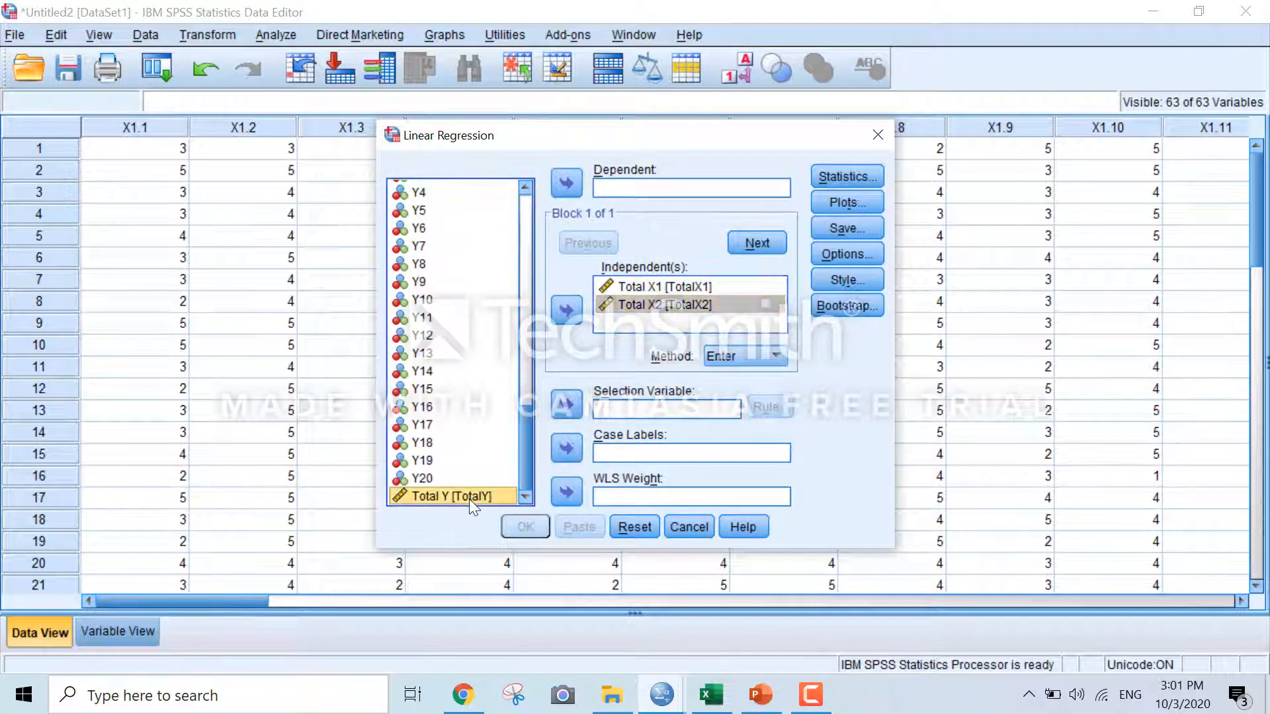
click(569, 188)
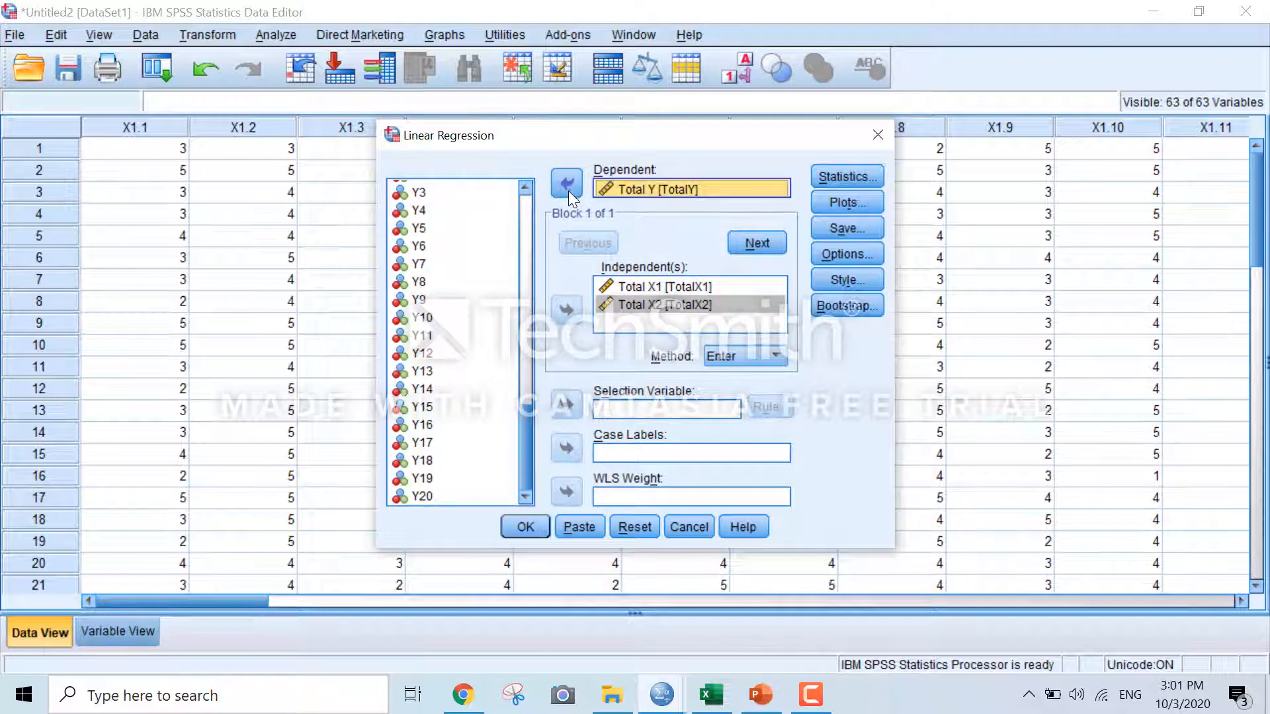
Disable Estimates and Model fit, enable Covariance matrix and Collinearity diagnostics in the regression statistics, and run the analysis
click(840, 182)
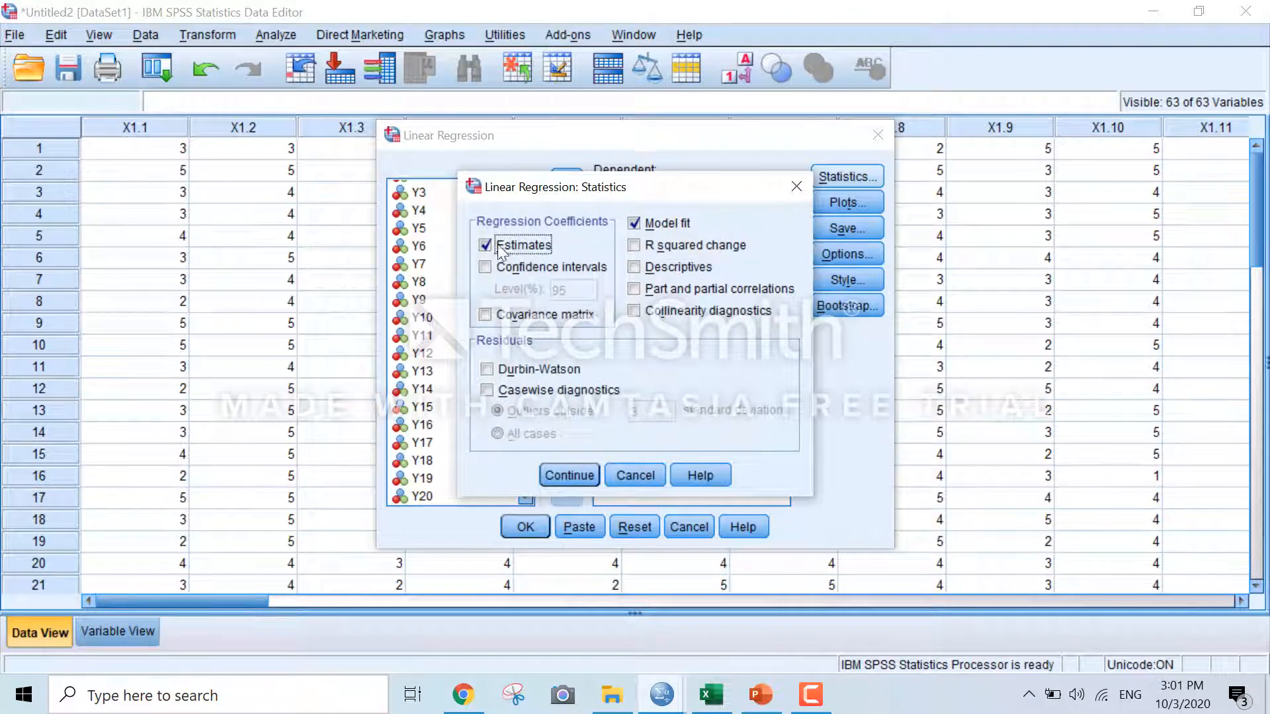
click(523, 245)
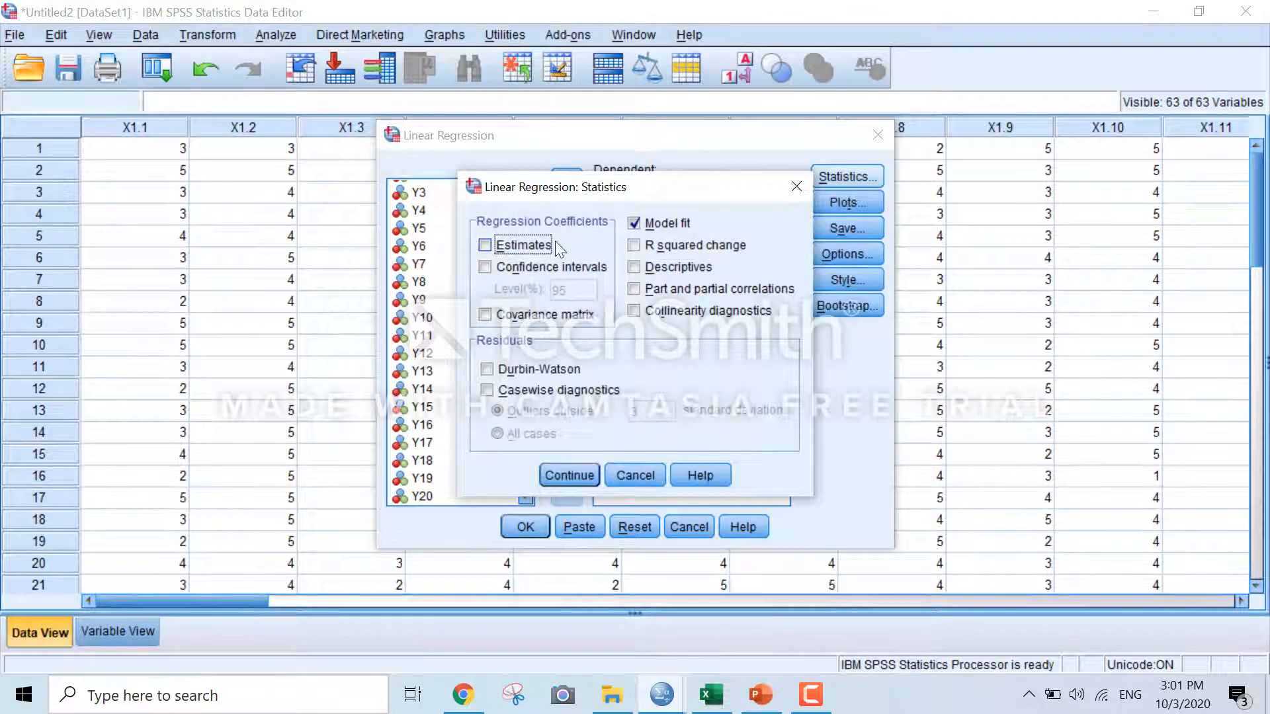
click(657, 222)
click(510, 313)
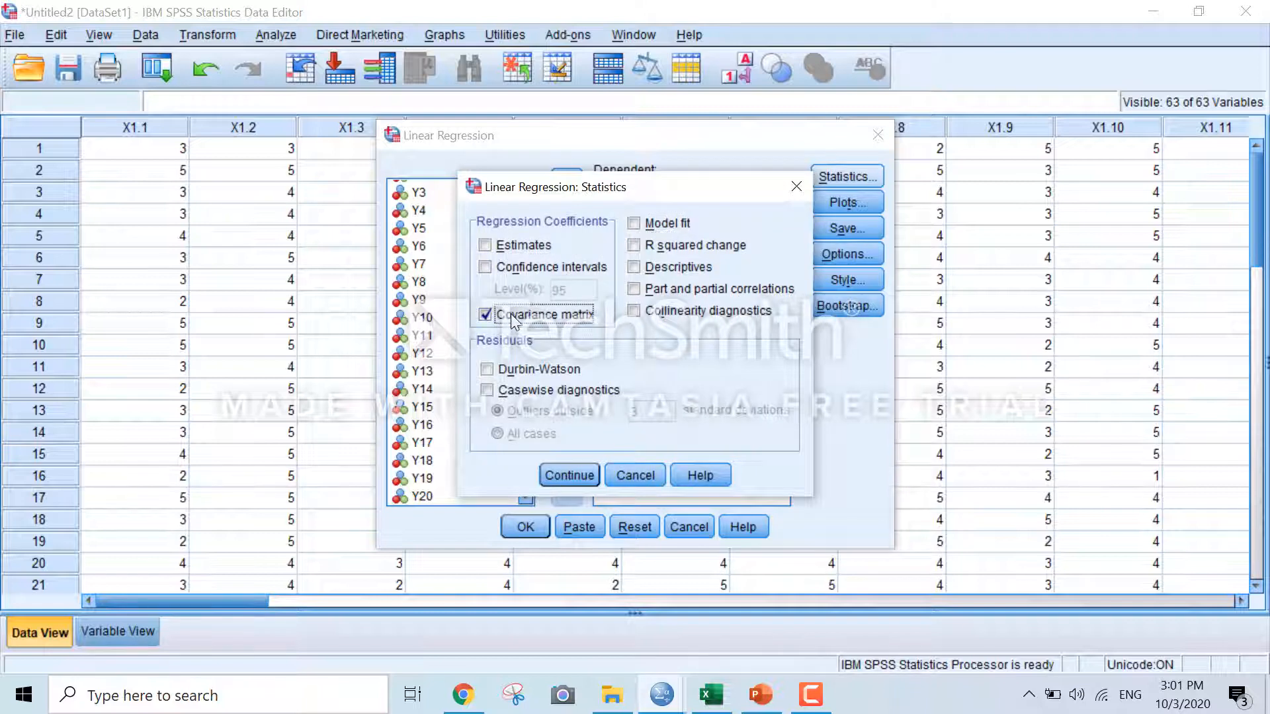
click(685, 318)
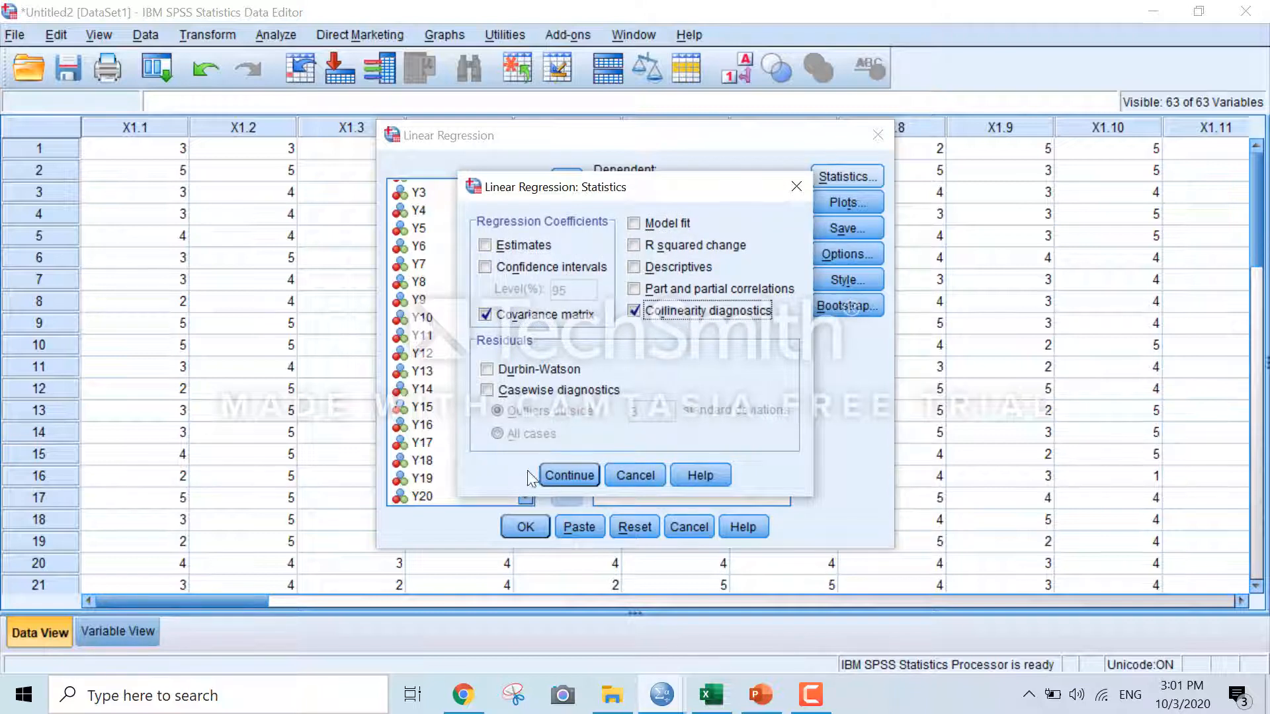
click(576, 471)
click(525, 527)
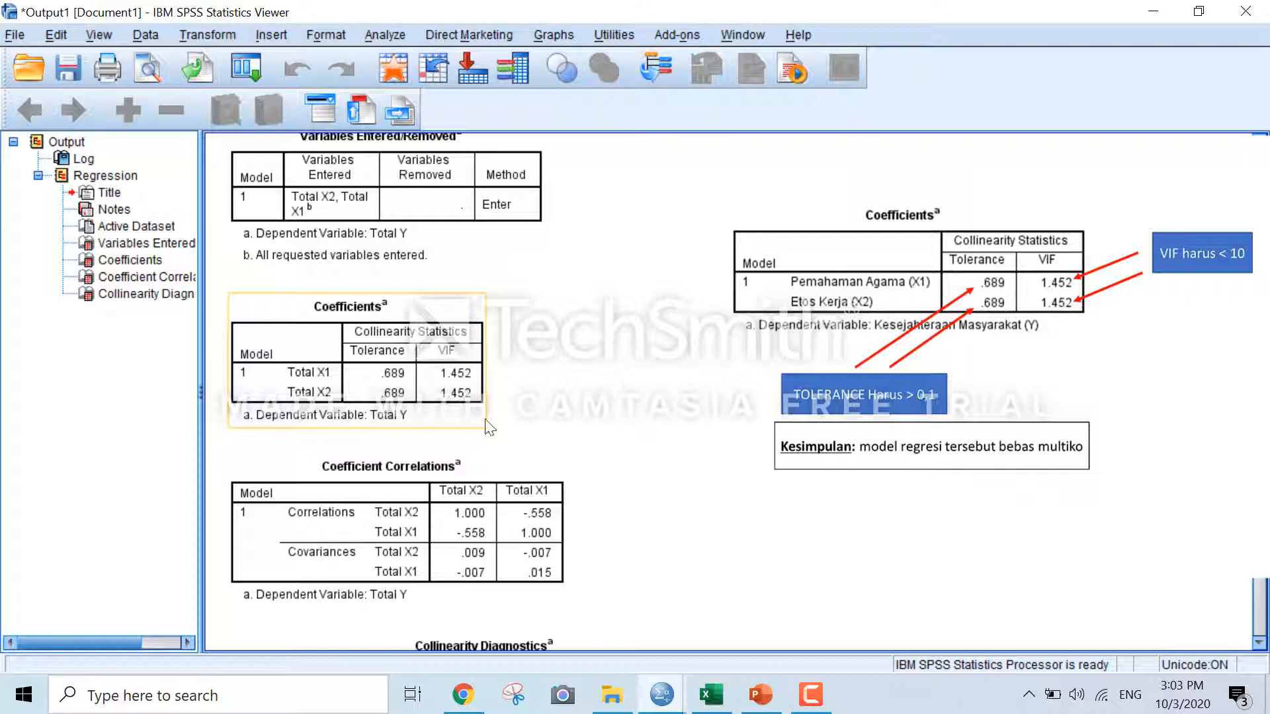
Compare the Tolerance and VIF columns of the Coefficients table with the multicollinearity criteria on slide 7 in PowerPoint
click(766, 705)
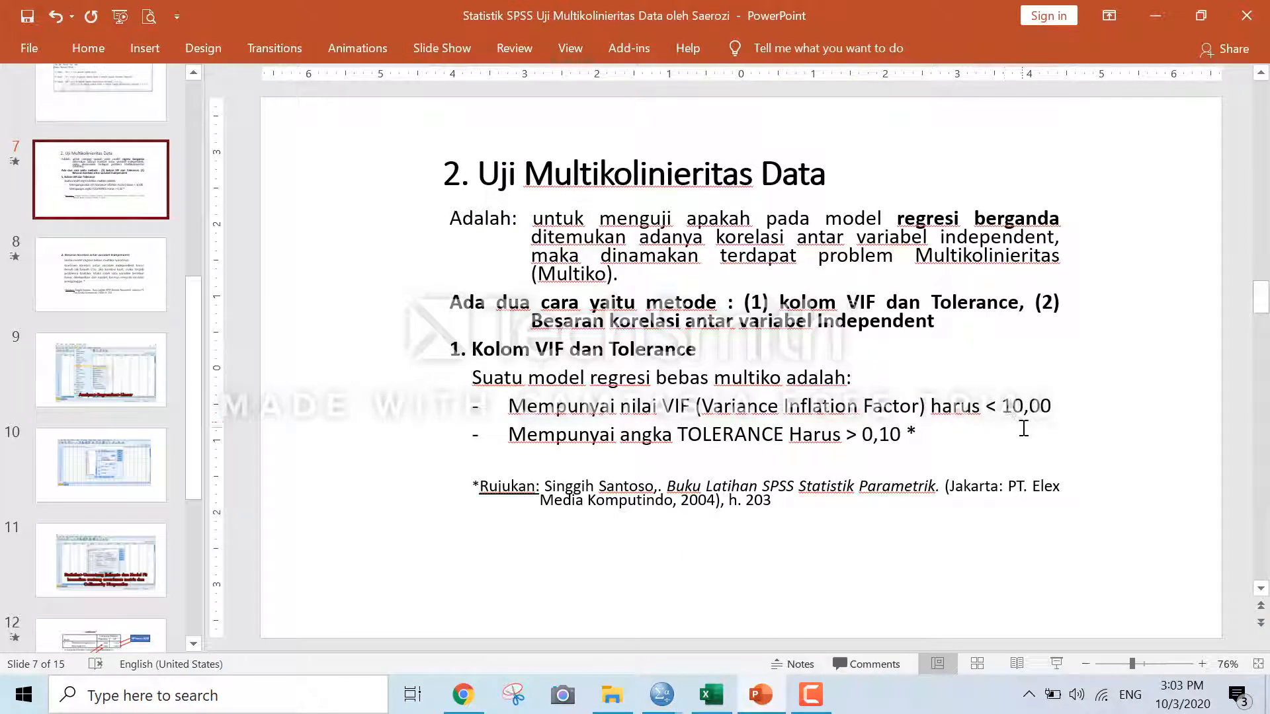
click(761, 702)
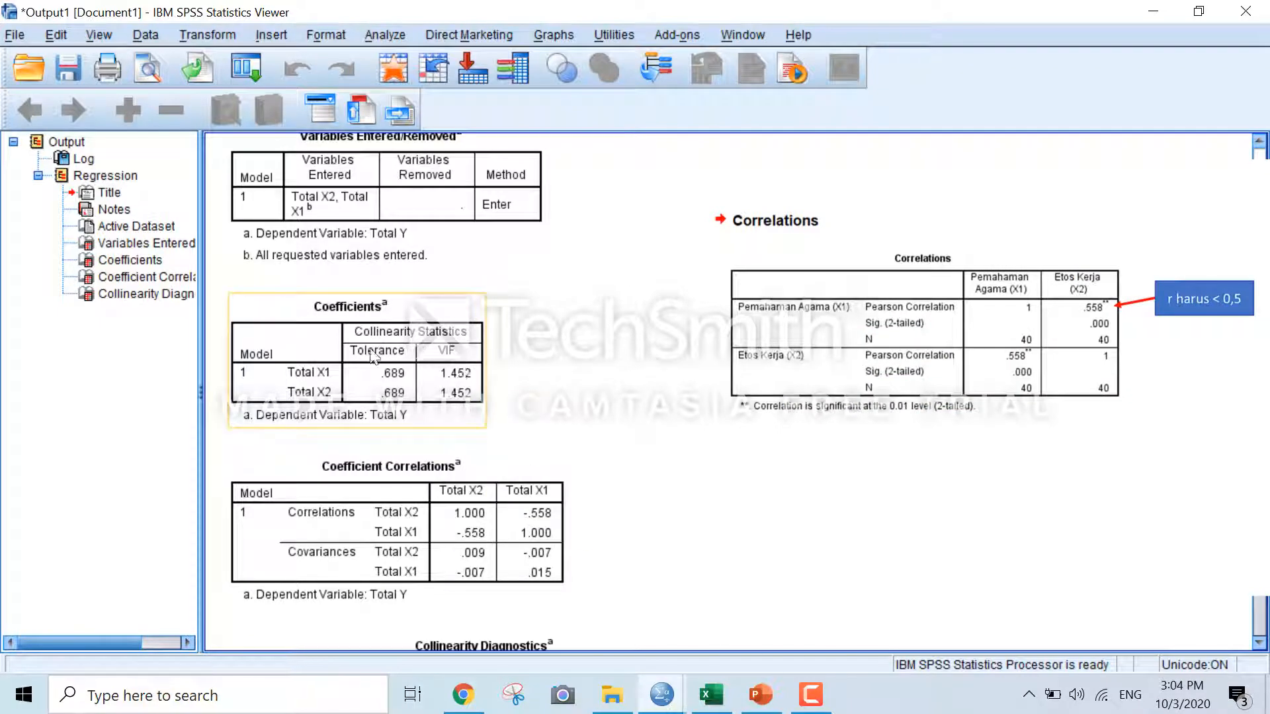
click(764, 696)
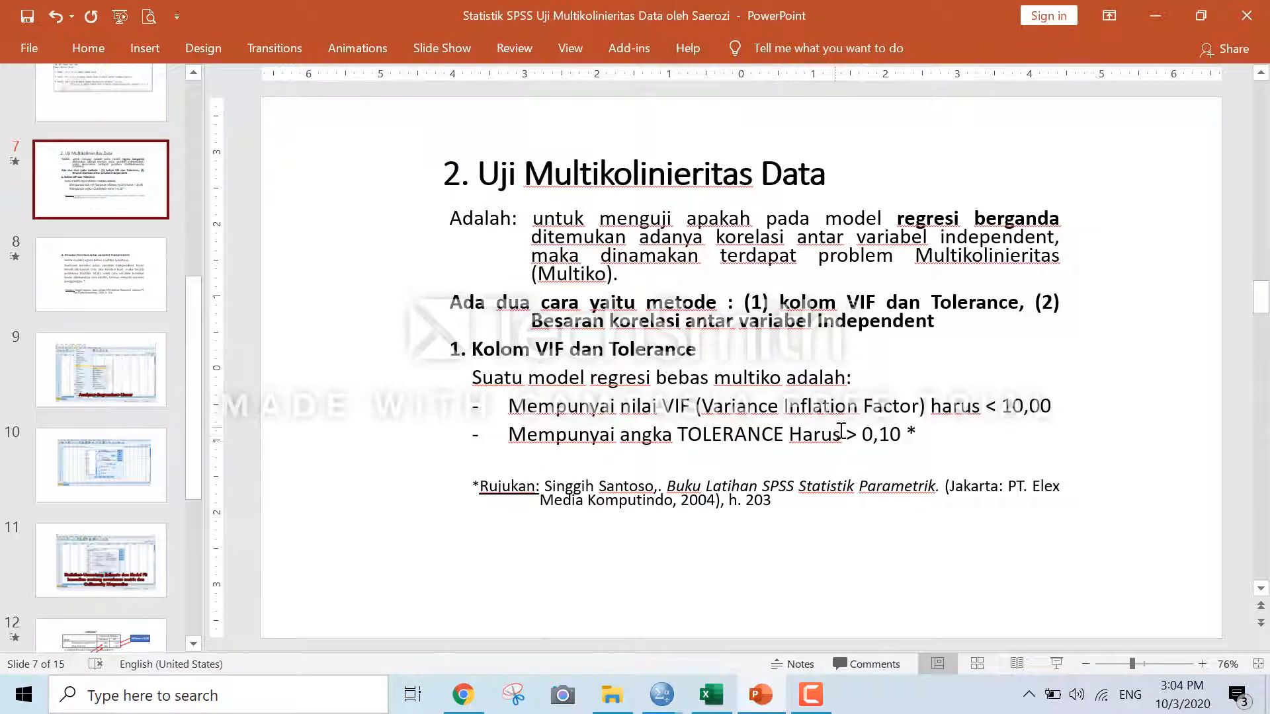
click(767, 694)
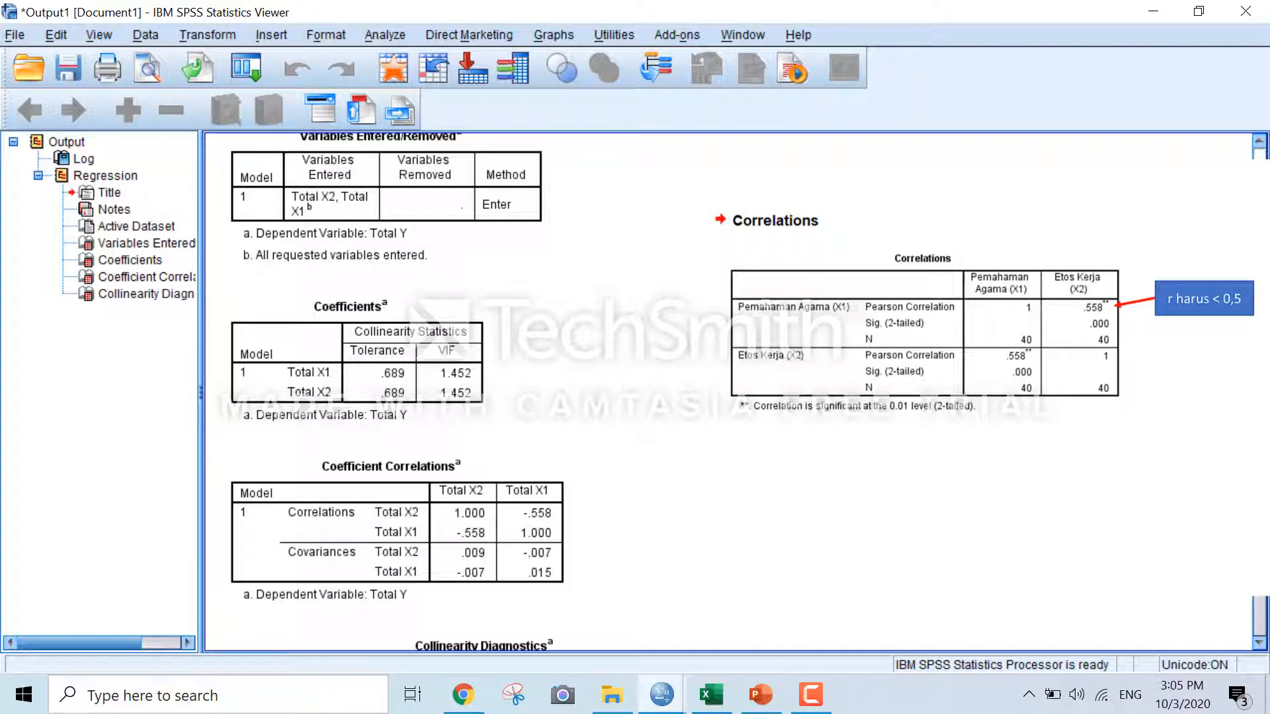
click(762, 700)
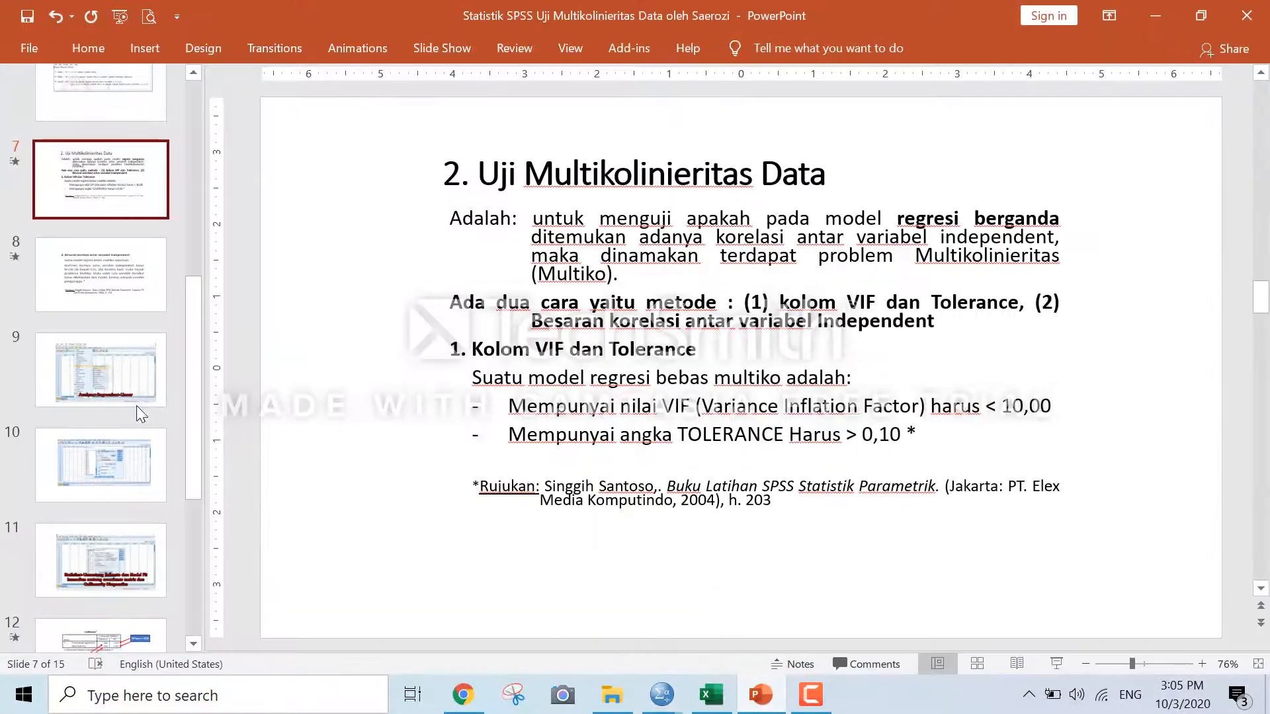
Read the correlation criterion between independent variables on slide 8 of the presentation
click(121, 294)
click(338, 301)
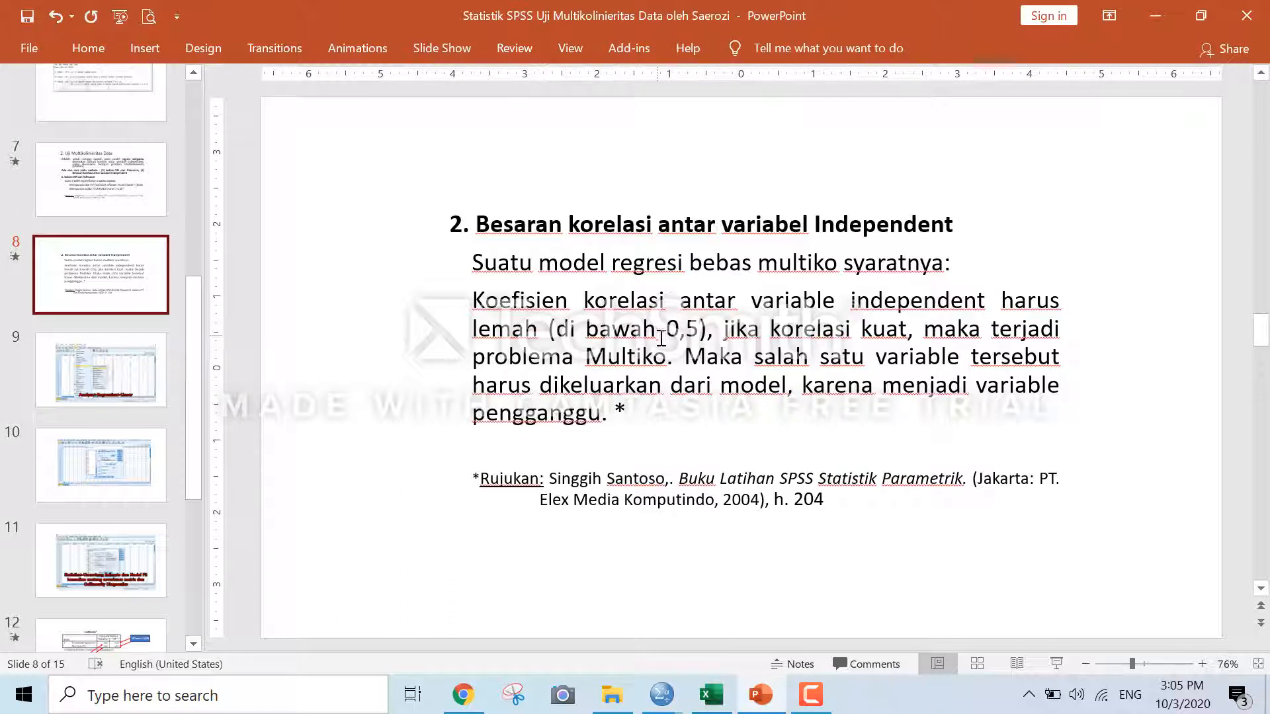
Switch to the SPSS dataset and set up a bivariate correlation with Total X1 as the first variable
mouse_move(660, 696)
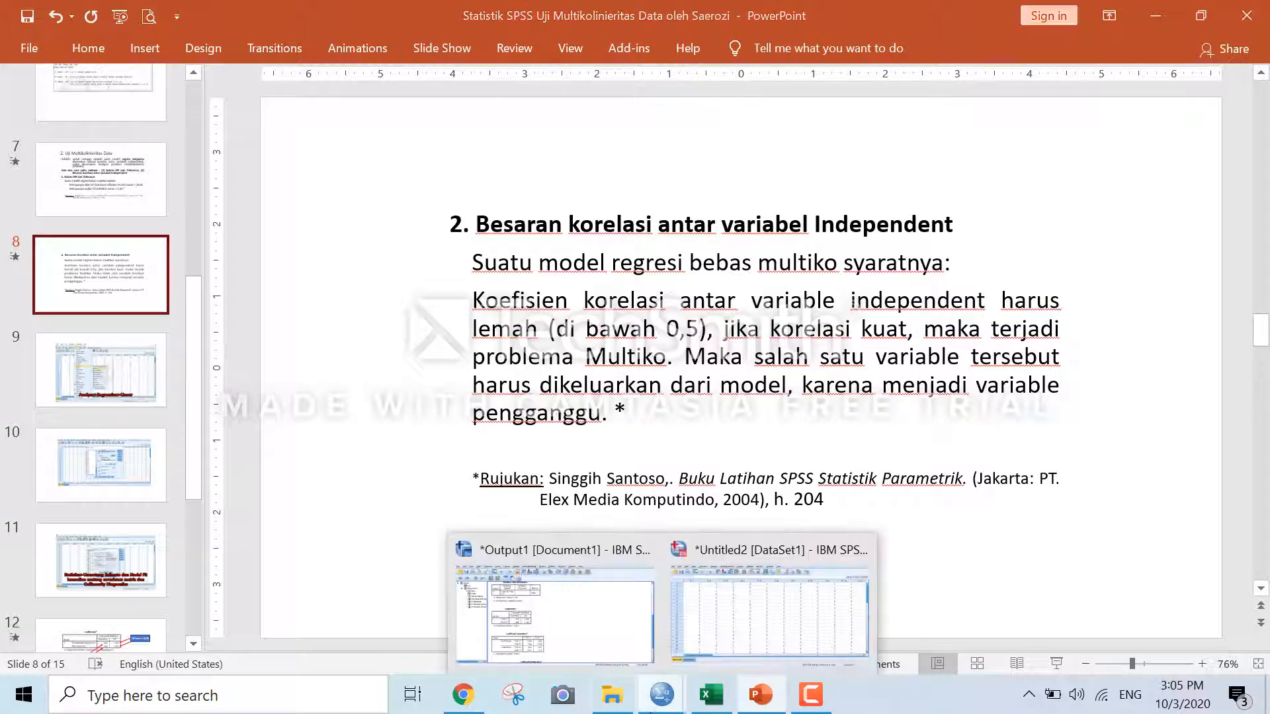
mouse_move(589, 646)
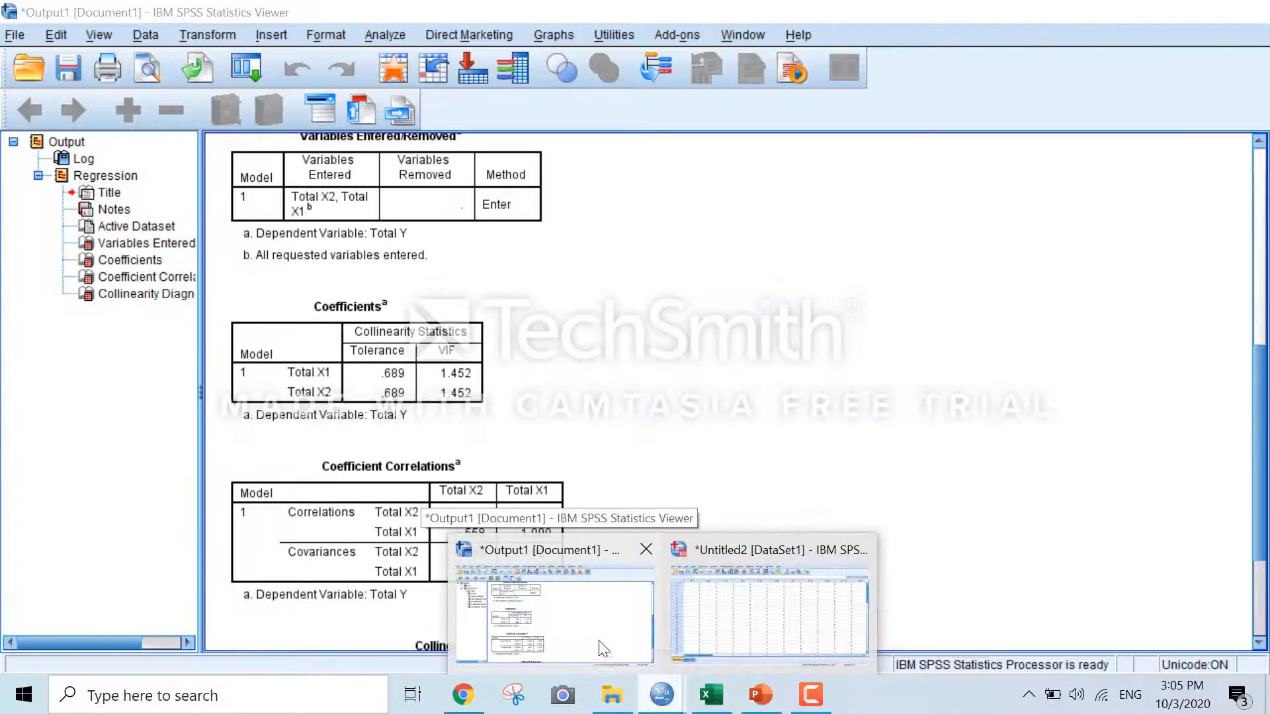
click(751, 633)
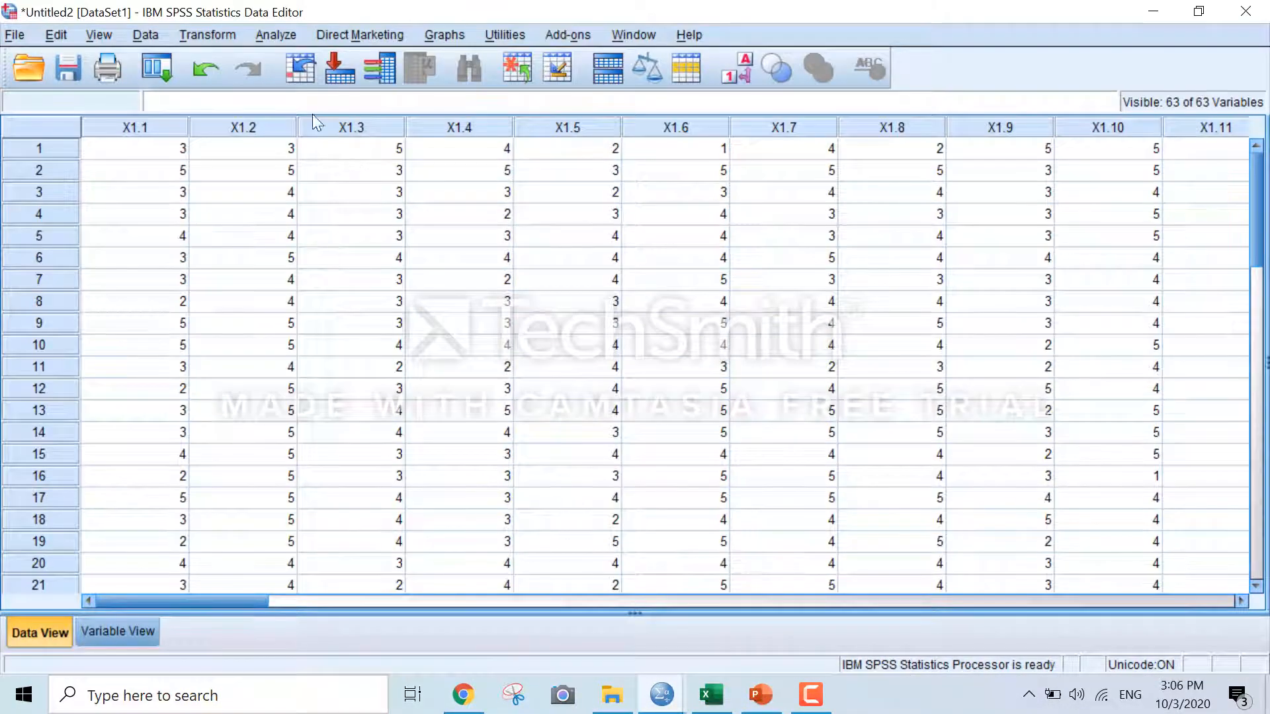
click(273, 35)
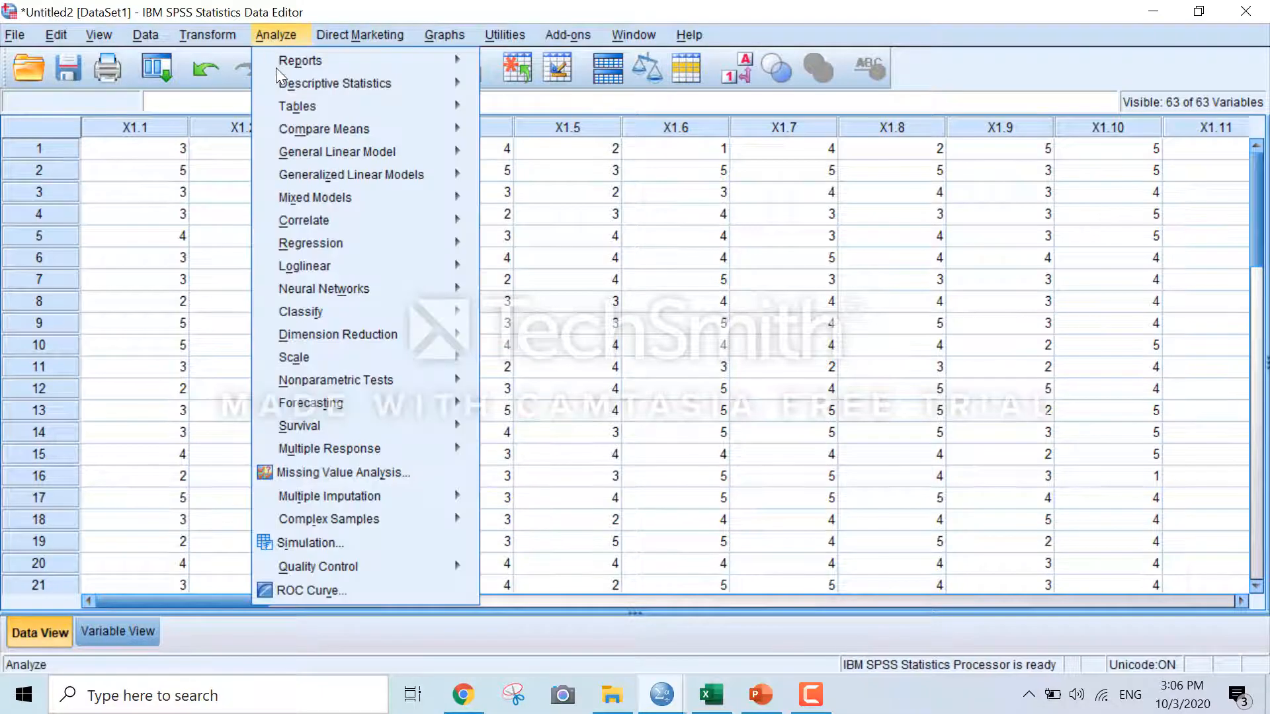
mouse_move(311, 220)
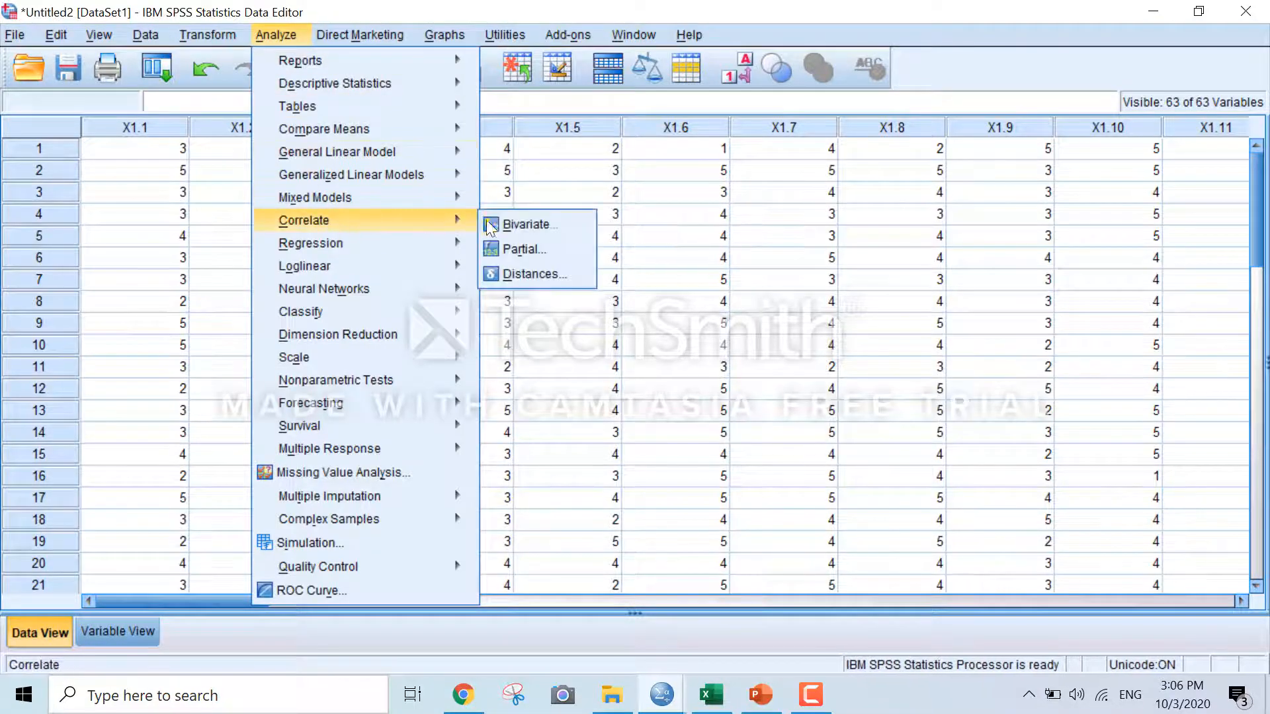
click(549, 225)
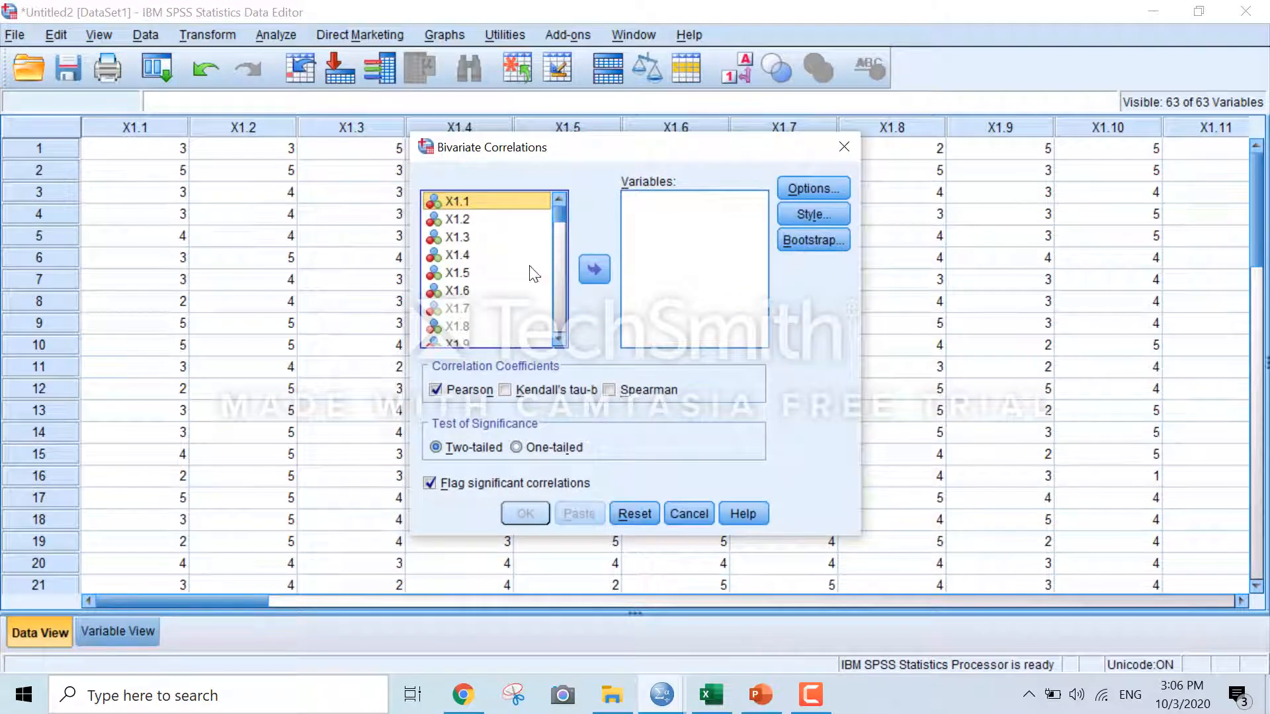
scroll(463, 298, down, 2)
scroll(463, 296, down, 3)
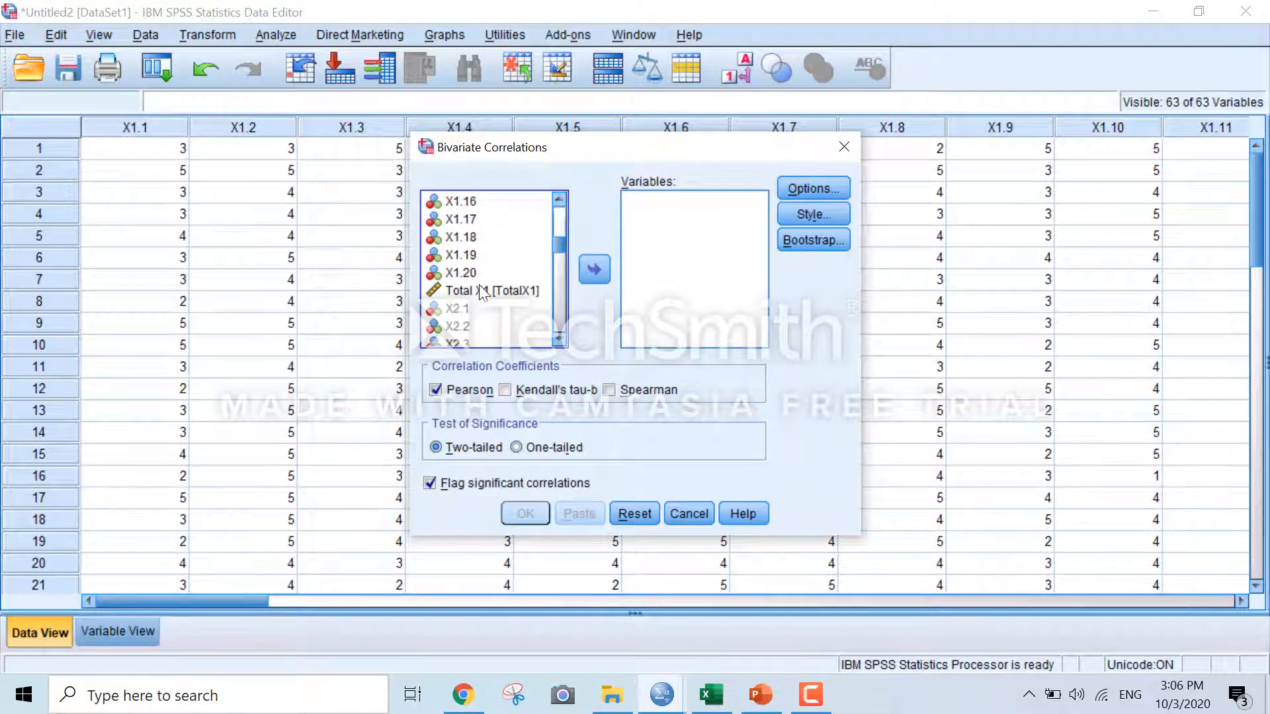
click(533, 293)
click(594, 268)
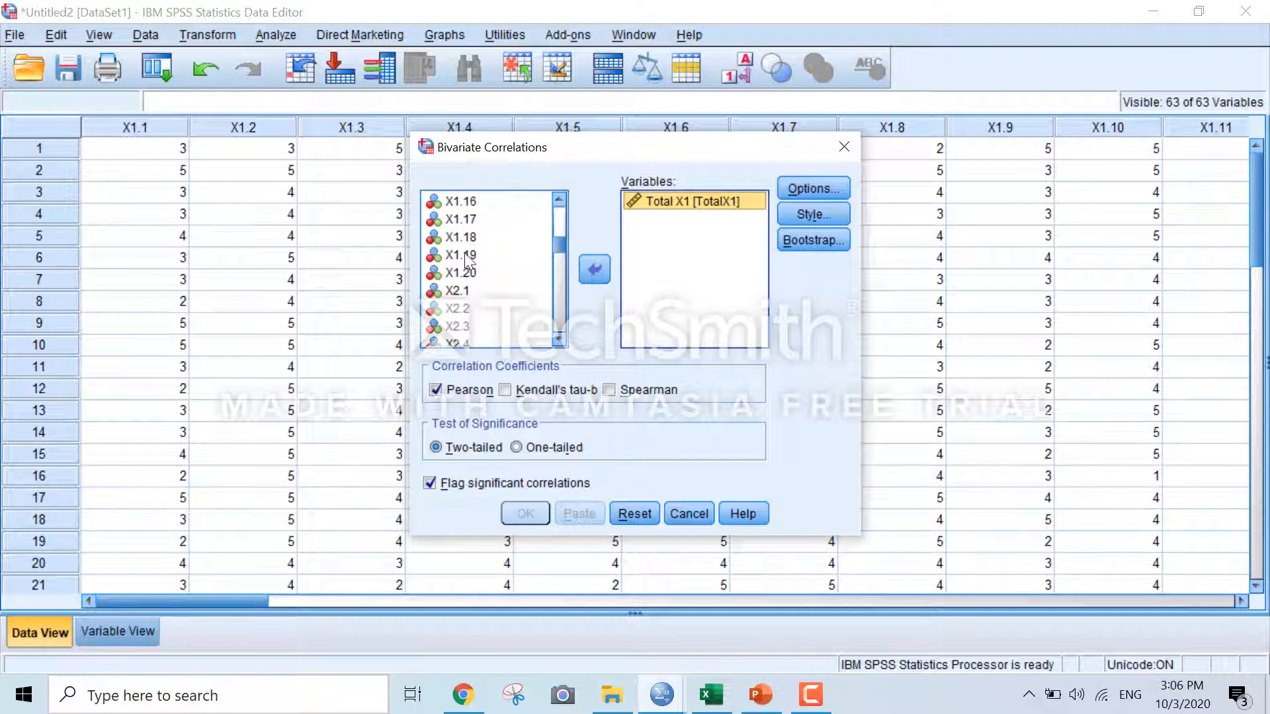
Add Total X2 to the bivariate correlation and run it with two-tailed Pearson coefficients
scroll(476, 281, down, 6)
scroll(482, 288, down, 1)
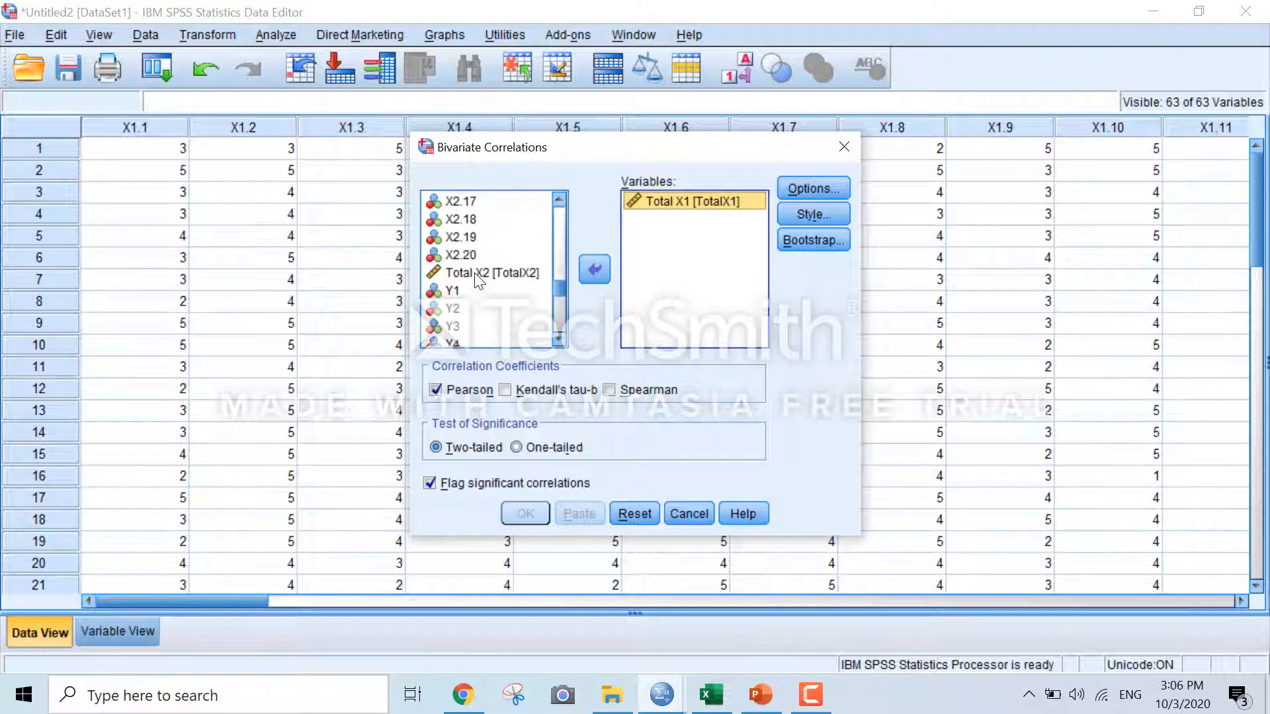
click(475, 274)
click(593, 270)
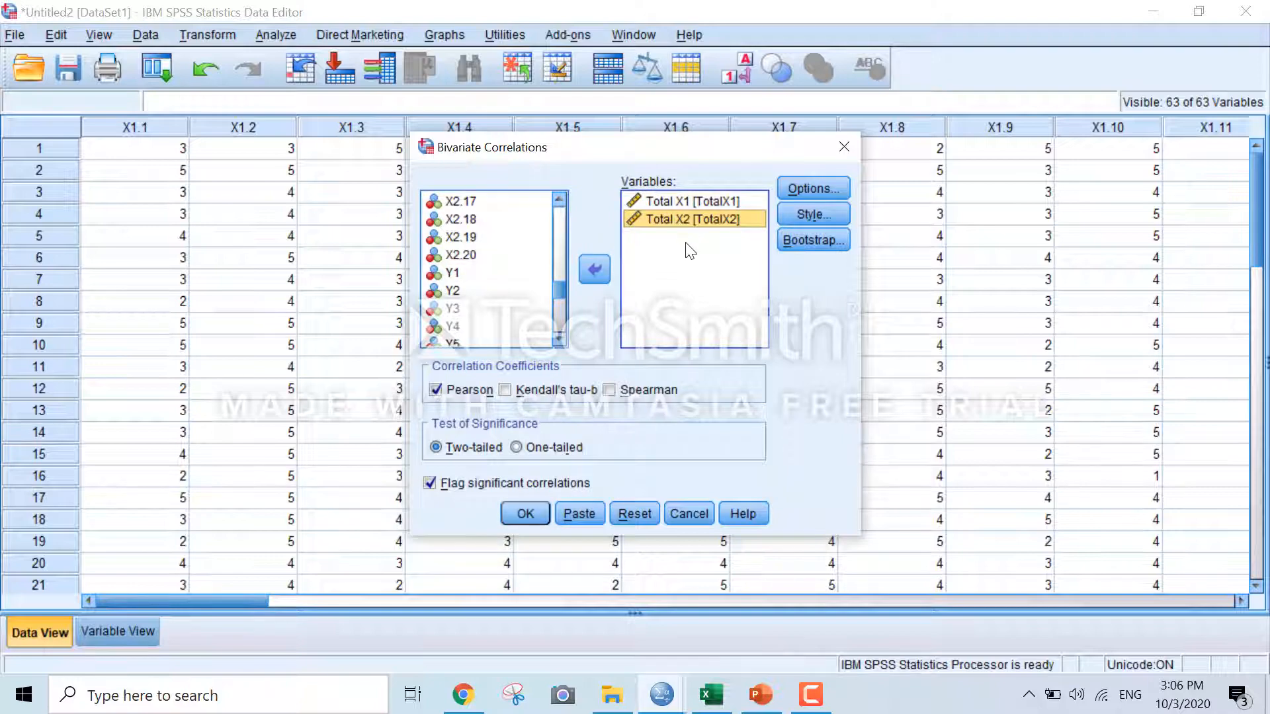
click(517, 514)
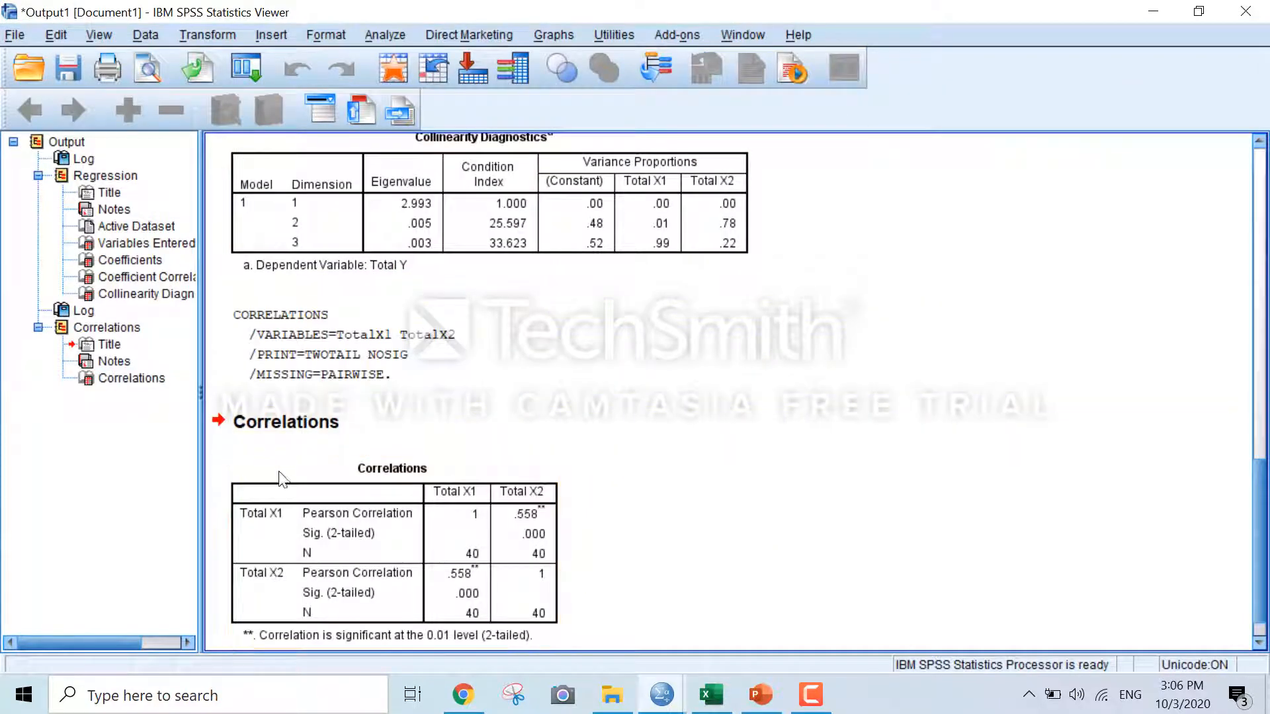
Compare the Pearson correlation between Total X1 and Total X2 in the output with the criterion on slide 8 in PowerPoint
click(761, 695)
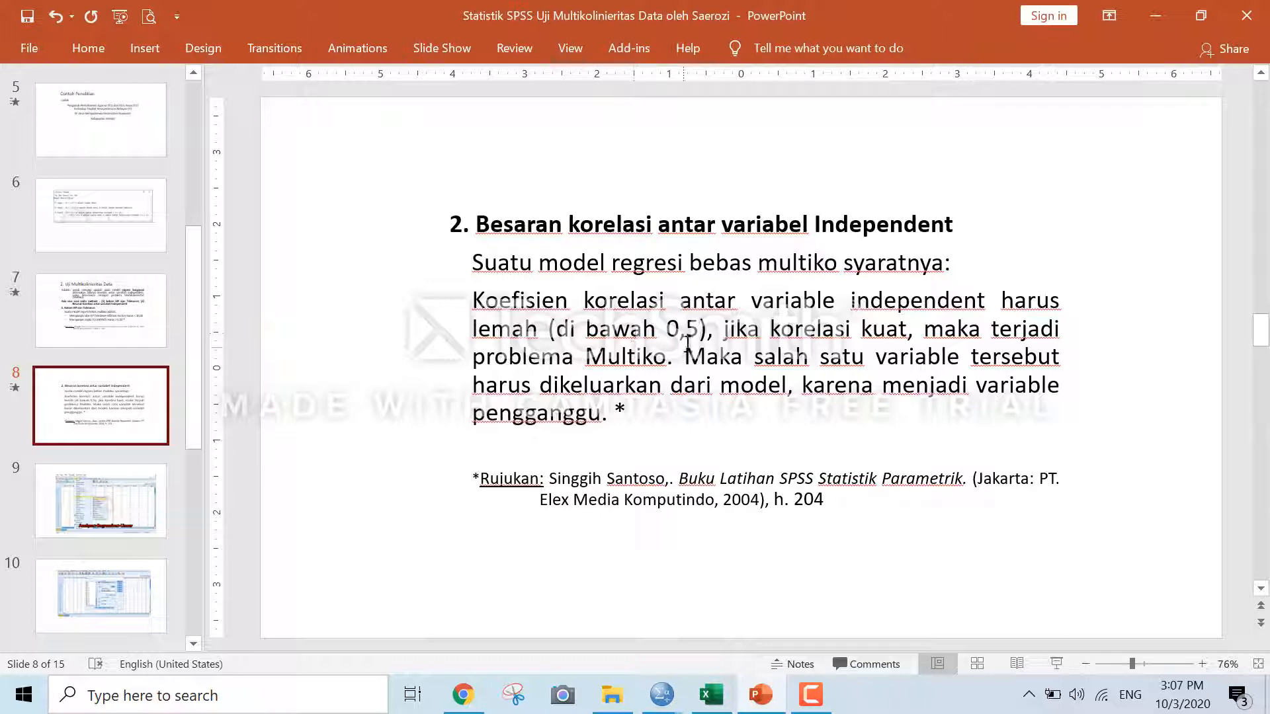
click(761, 695)
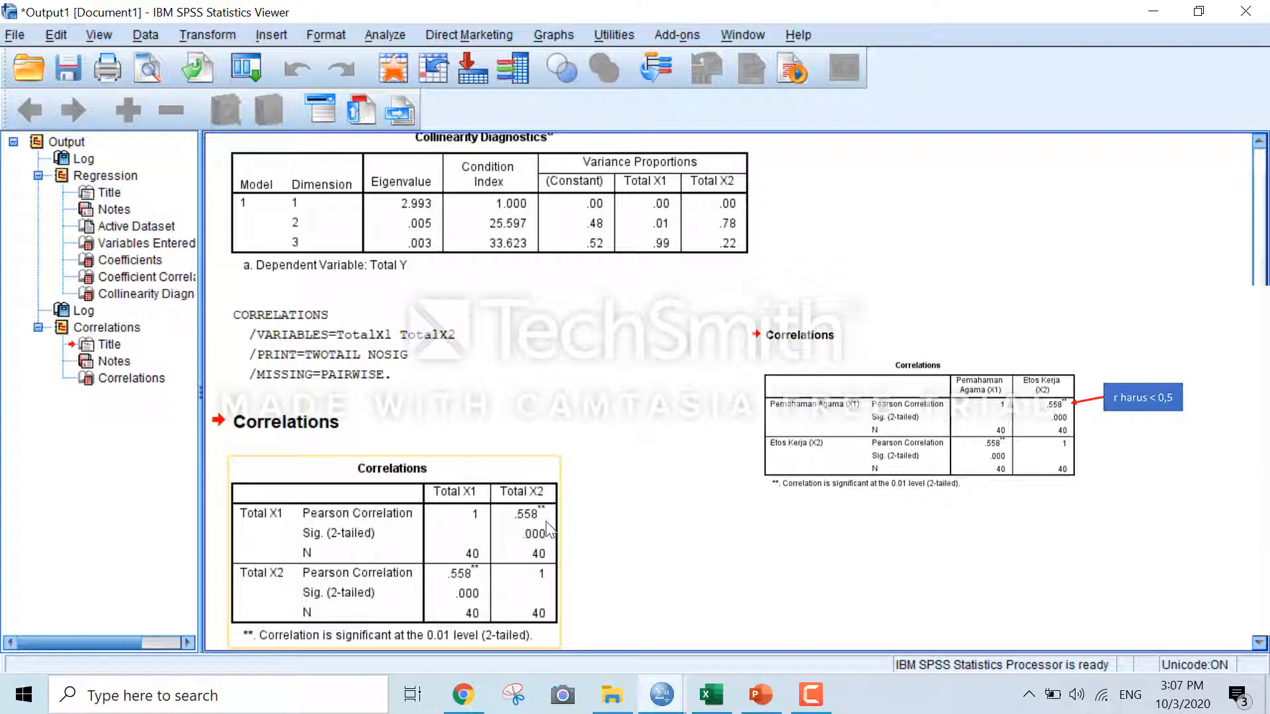
scroll(564, 536, down, 1)
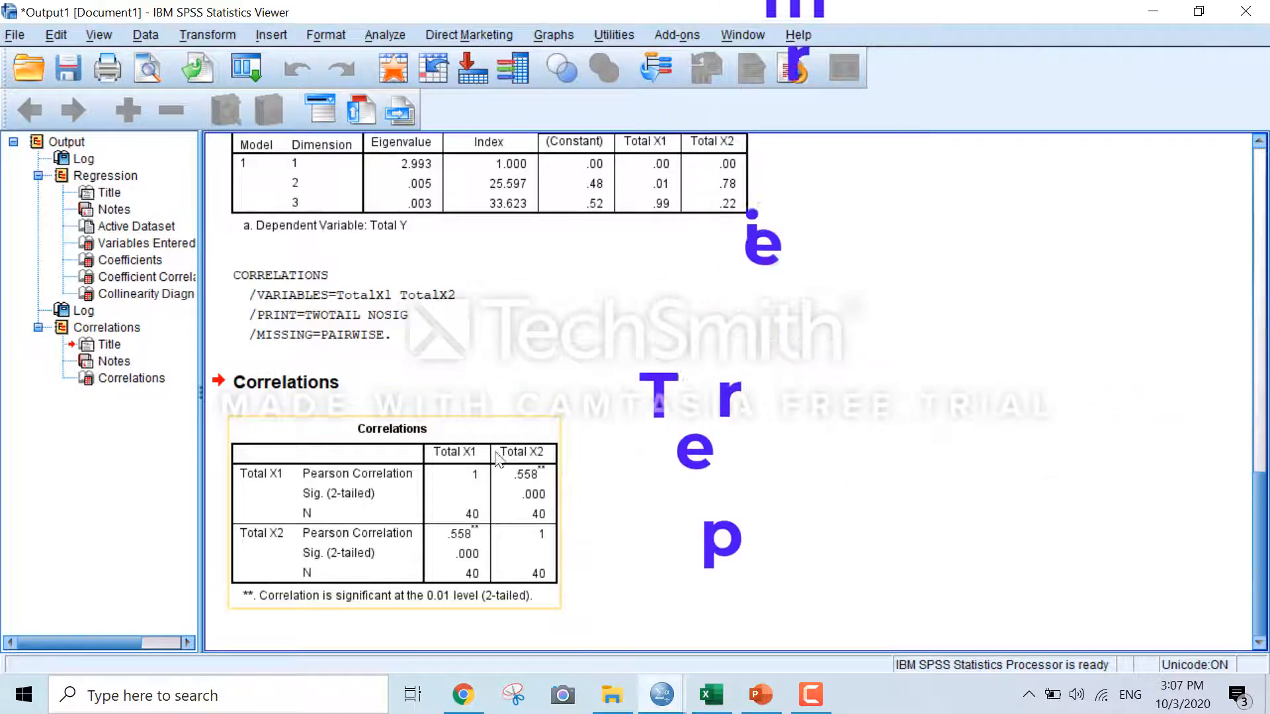